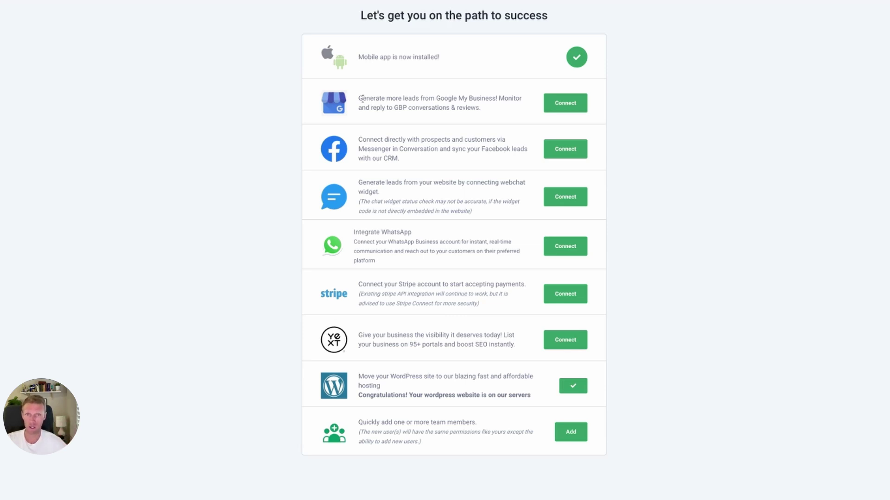
Step: Review the Launchpad setup descriptions for connecting Google My Business and Facebook Messenger
drag(363, 98, 421, 110)
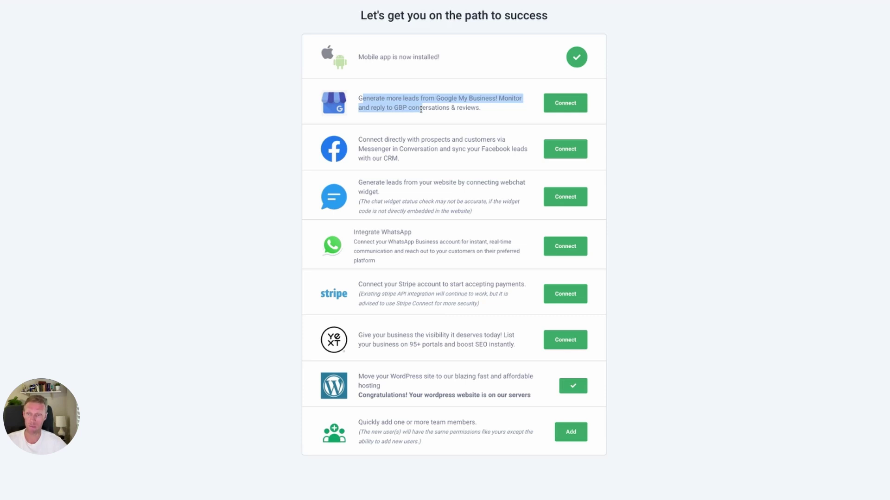
click(440, 111)
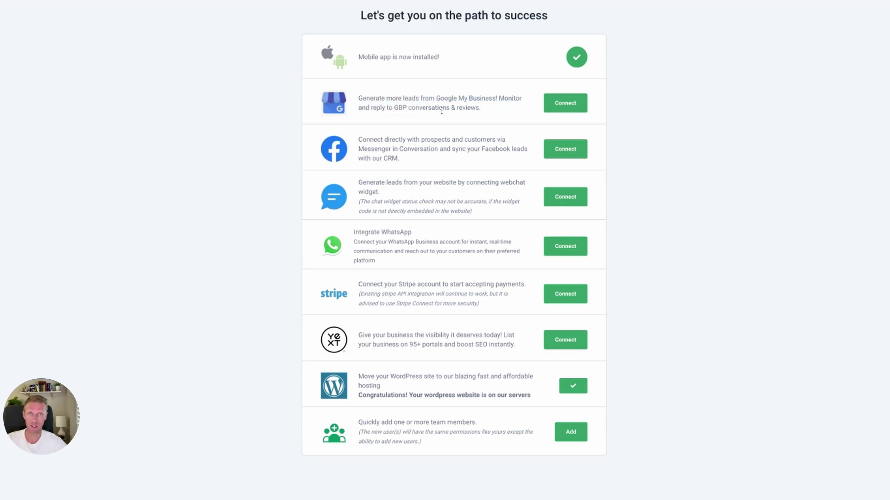
drag(470, 109, 390, 94)
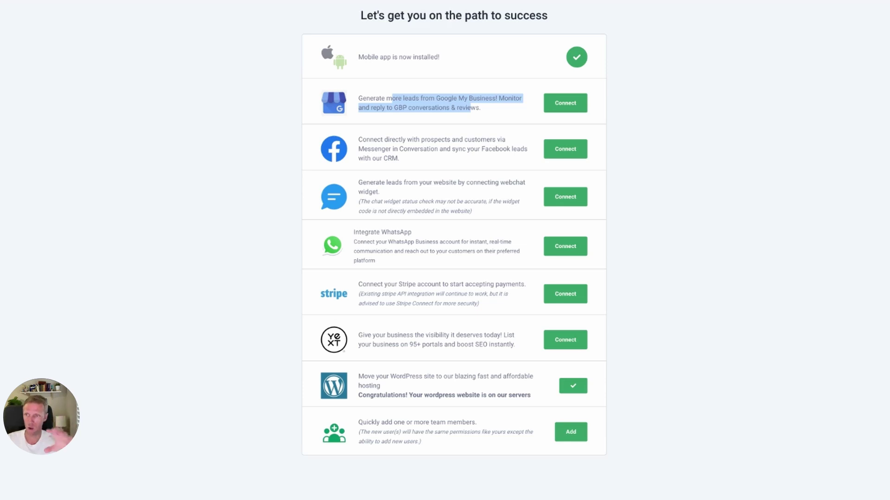
click(373, 109)
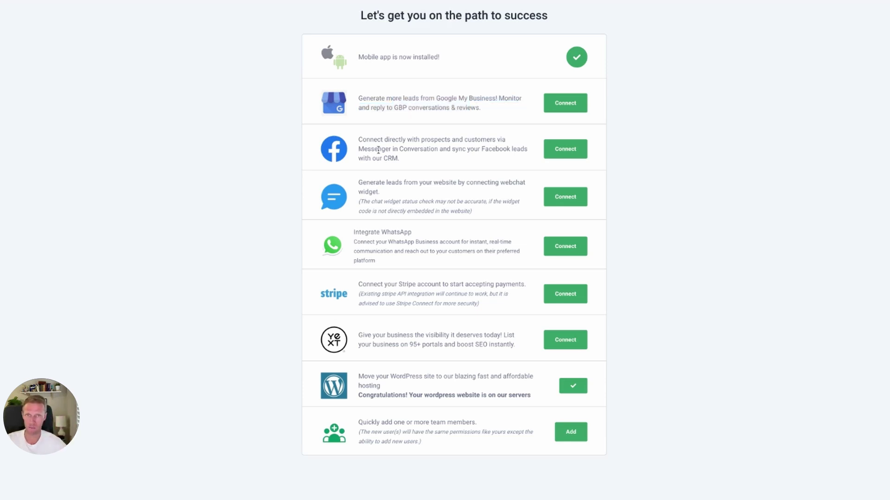
drag(366, 140, 384, 157)
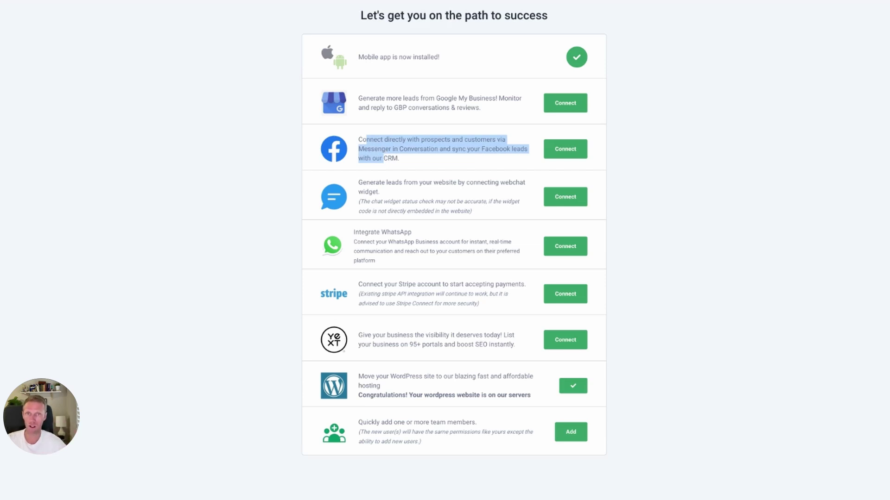
click(384, 157)
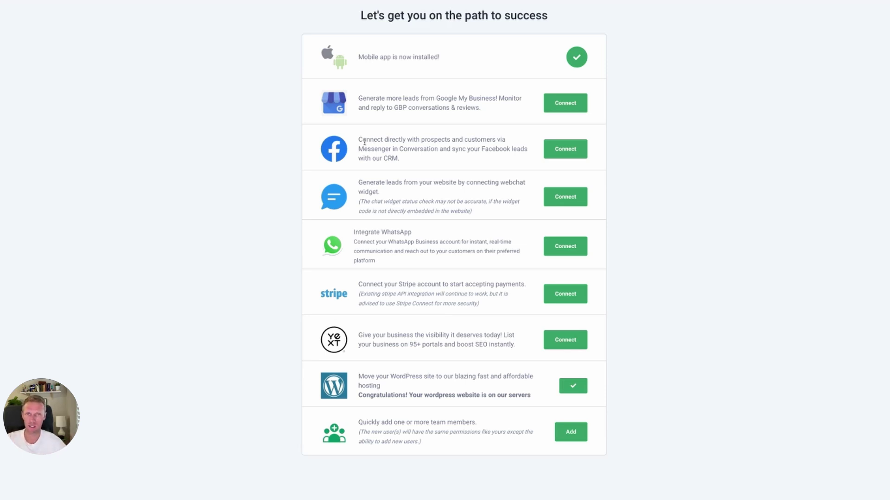
drag(364, 142, 371, 148)
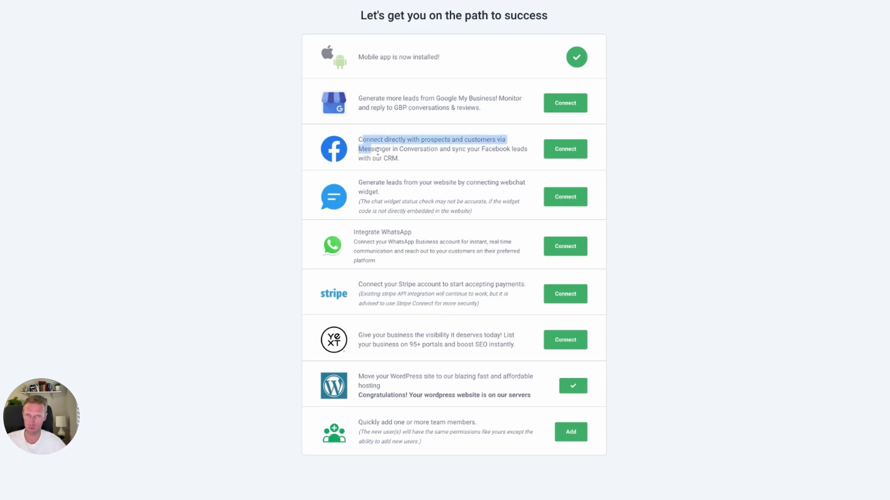
click(377, 151)
drag(388, 158, 376, 145)
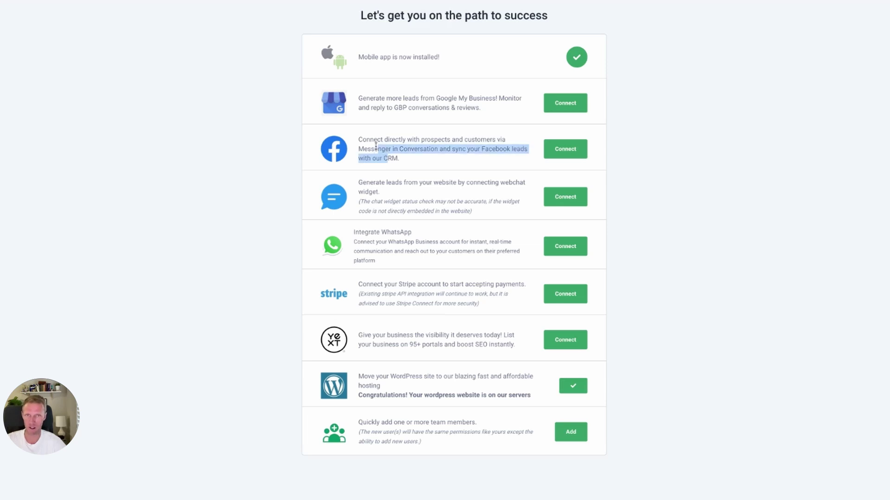
Step: Review the Launchpad descriptions for the webchat widget, the WhatsApp integration and the Yext business listing
drag(363, 182, 376, 192)
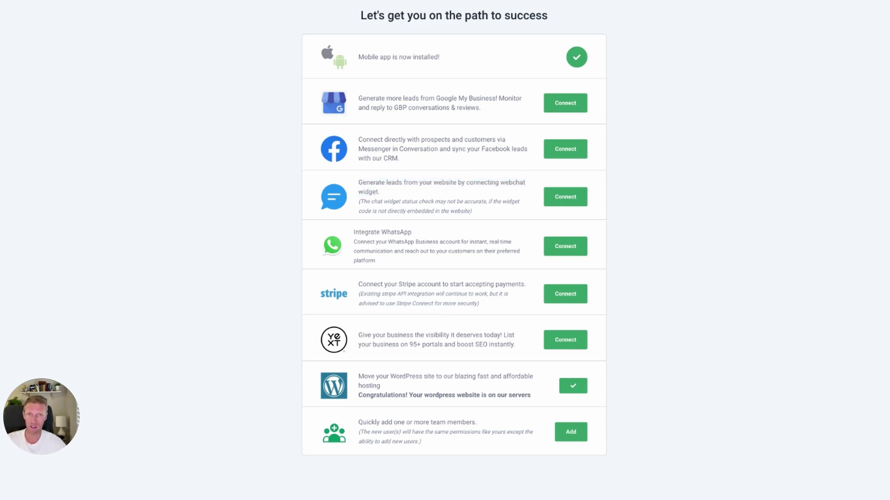
drag(375, 191, 367, 189)
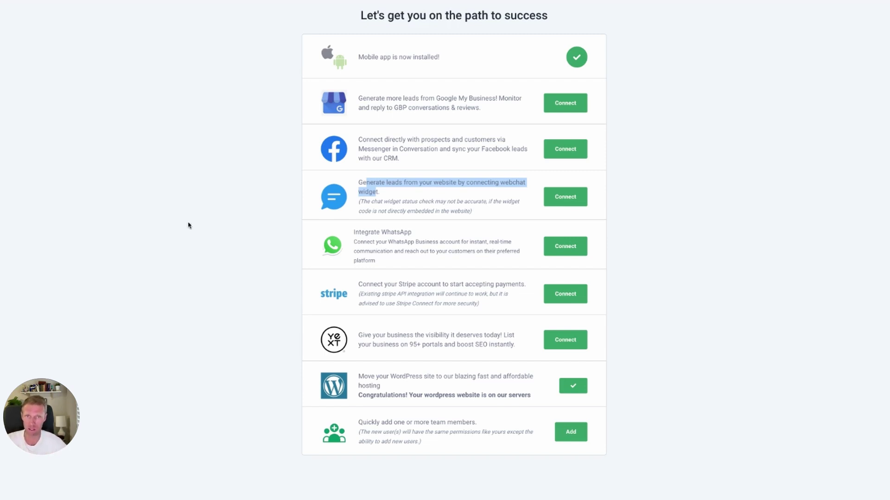
click(236, 253)
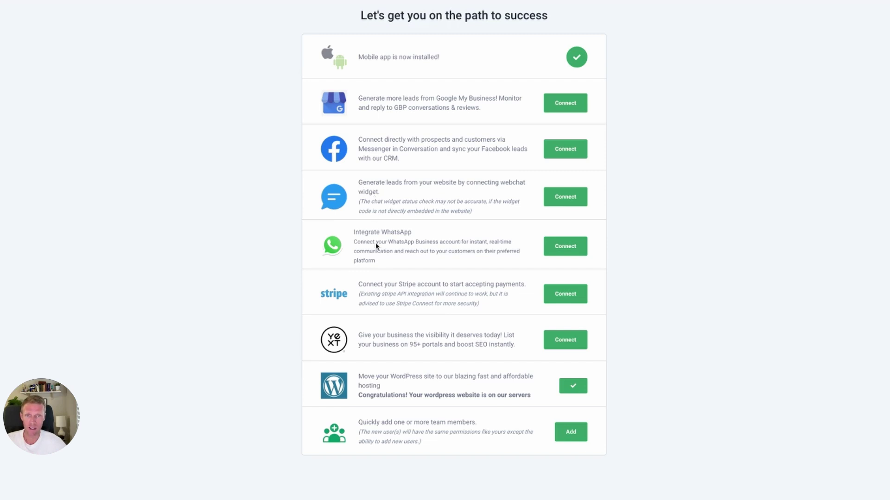
drag(365, 232, 385, 250)
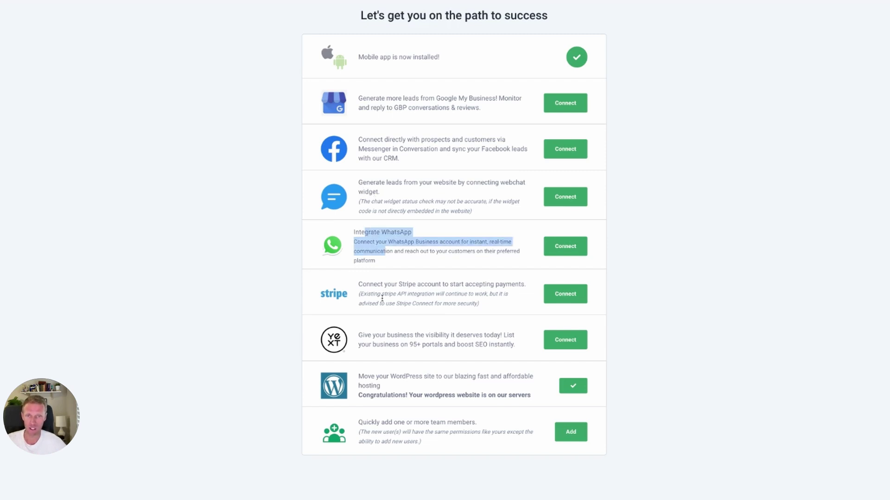
drag(359, 336, 423, 345)
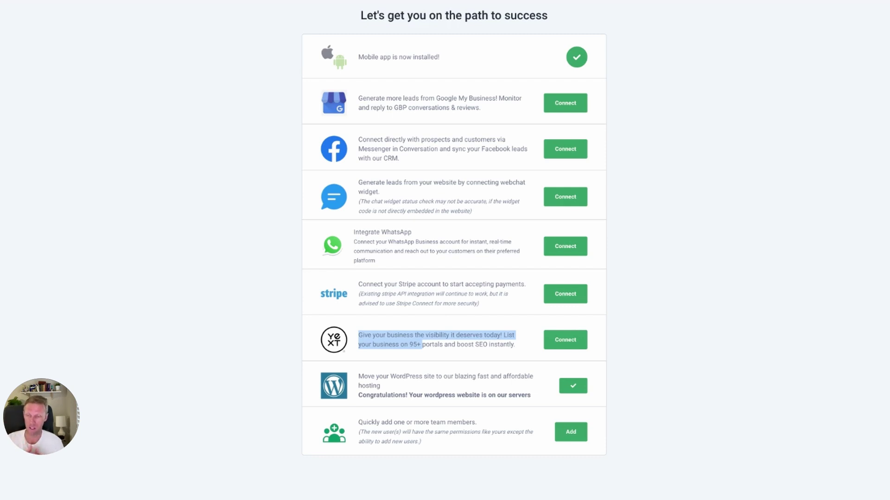
click(407, 342)
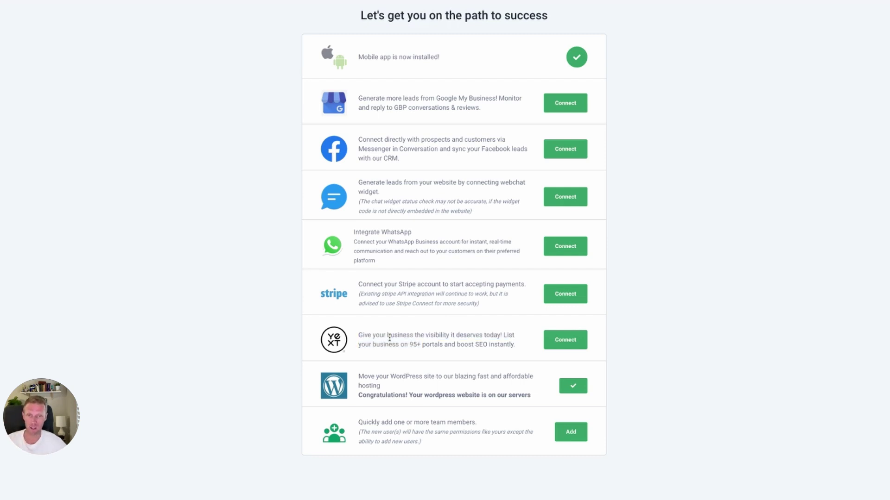
drag(386, 335, 407, 337)
click(452, 345)
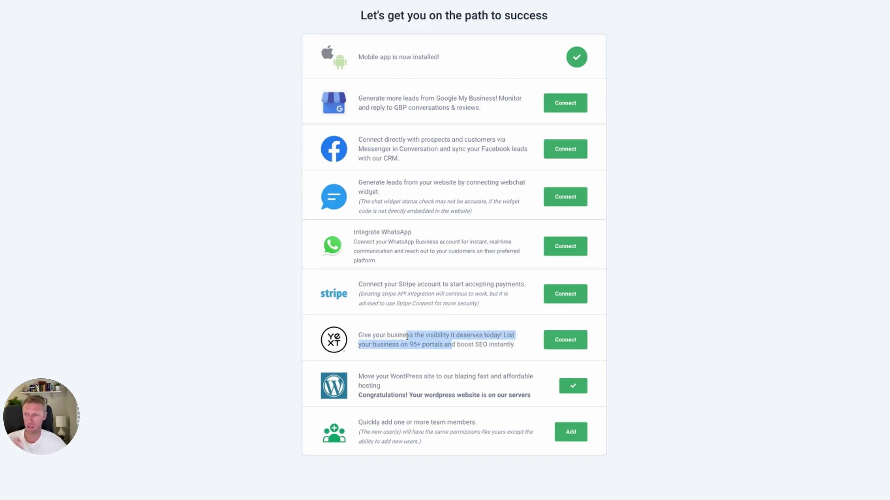
click(385, 343)
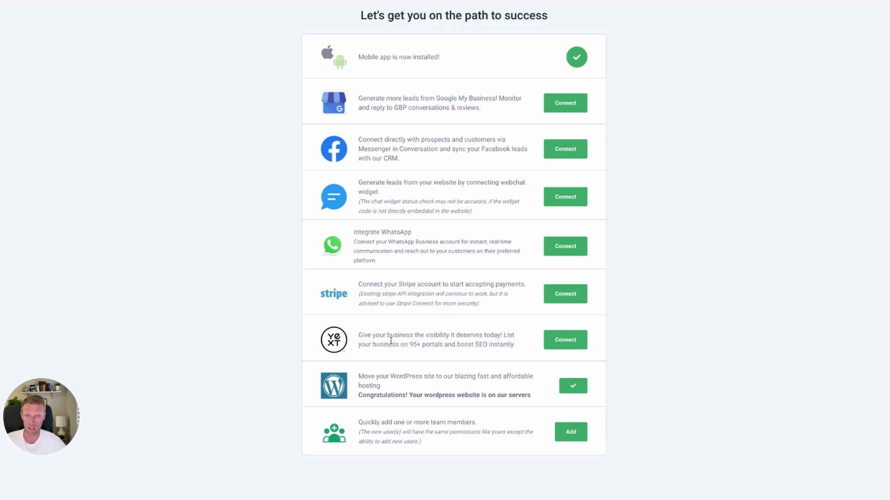
drag(371, 335, 400, 338)
click(434, 351)
click(405, 342)
Step: Review the Launchpad descriptions for WordPress hosting and for connecting a Stripe account to accept payments
mouse_move(376, 377)
mouse_down()
mouse_move(404, 398)
mouse_move(390, 376)
mouse_up()
click(404, 398)
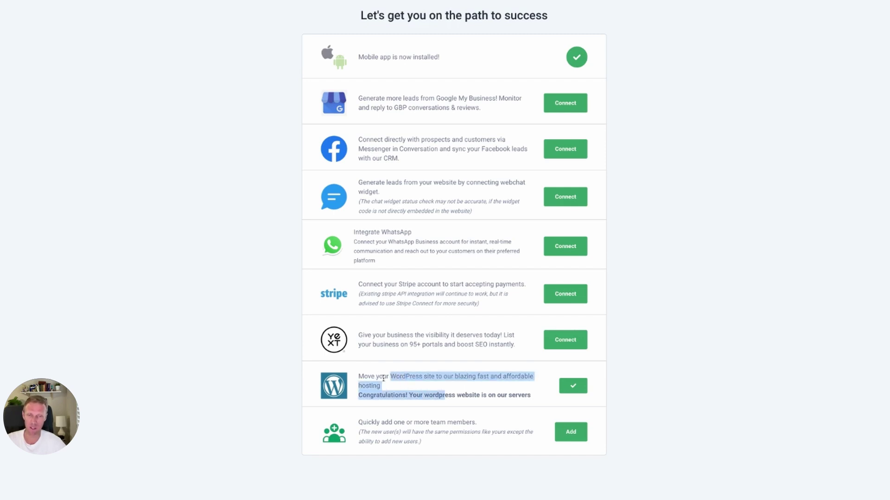
click(387, 380)
drag(383, 377, 407, 387)
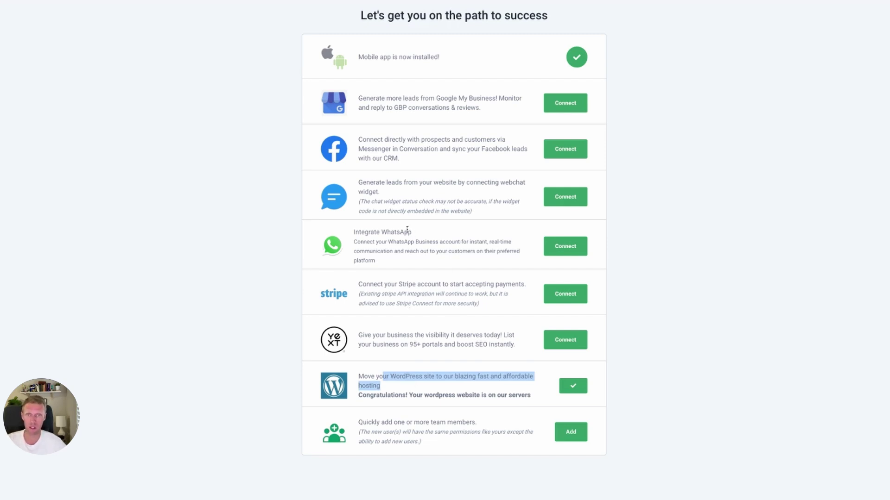
click(374, 283)
drag(375, 283, 393, 292)
click(416, 302)
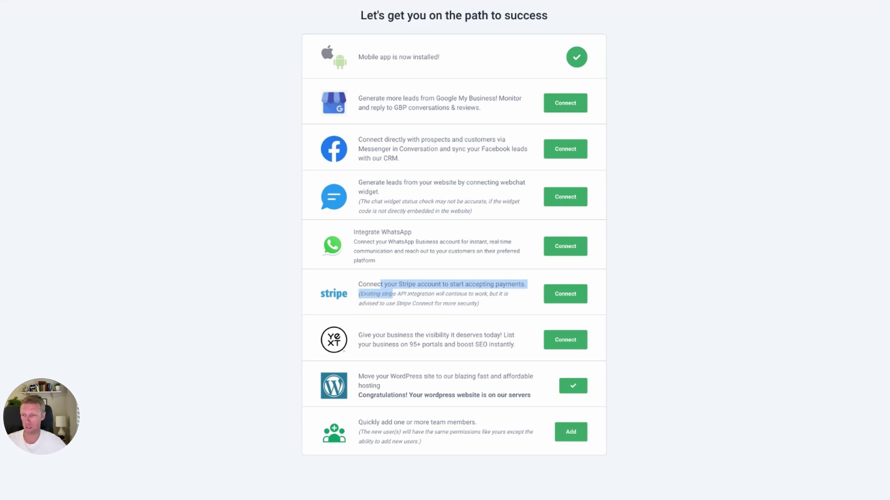
drag(377, 284, 414, 304)
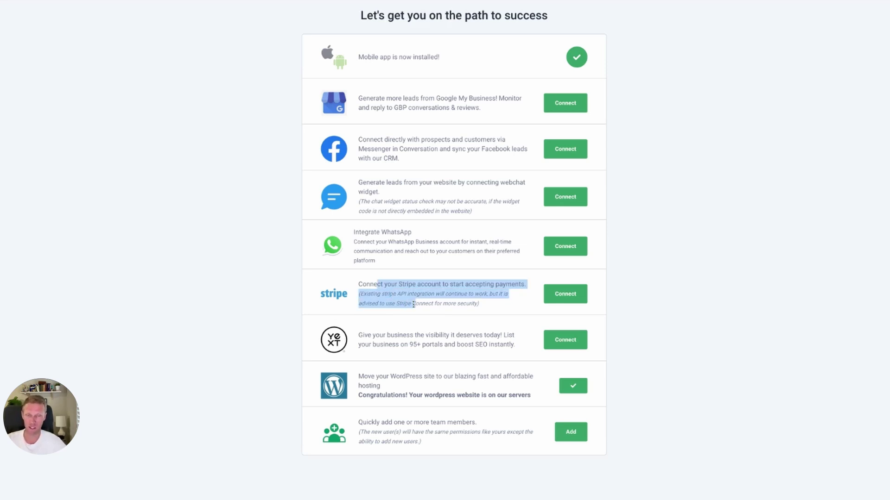
click(265, 335)
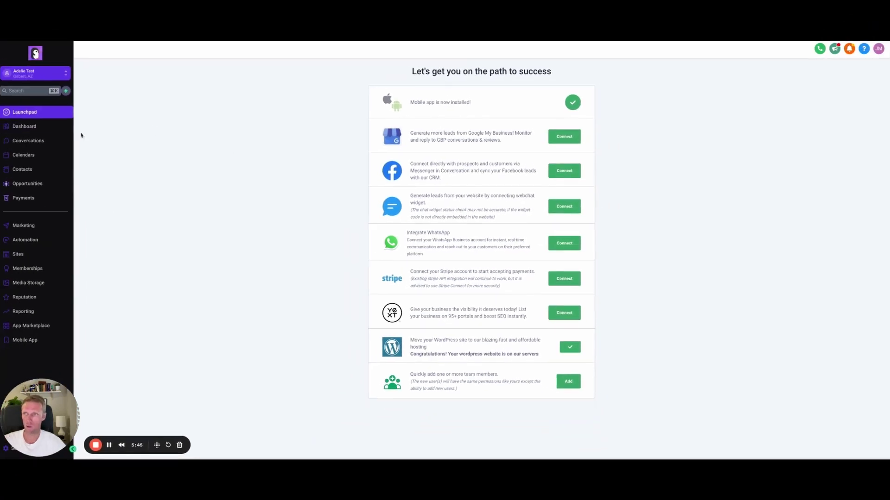
Step: Open the Dashboard and examine the opportunity widgets and the Rental Order Pipeline funnel stages
click(34, 130)
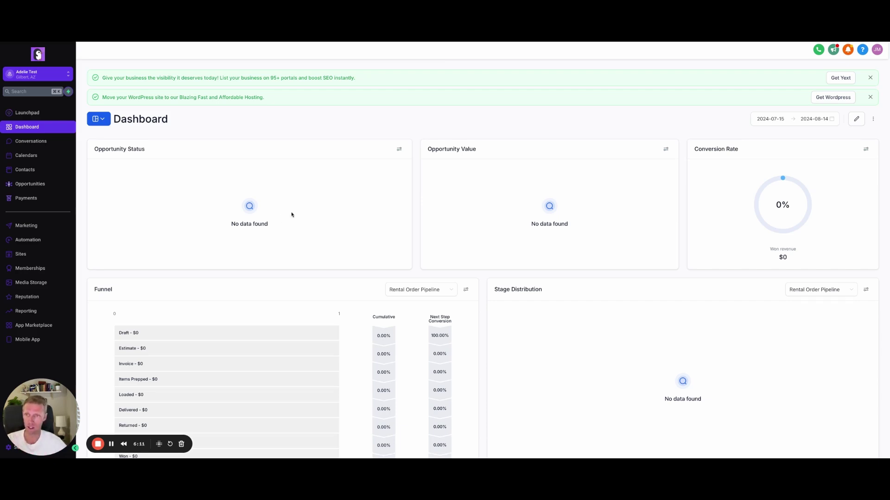
scroll(292, 214, down, 1)
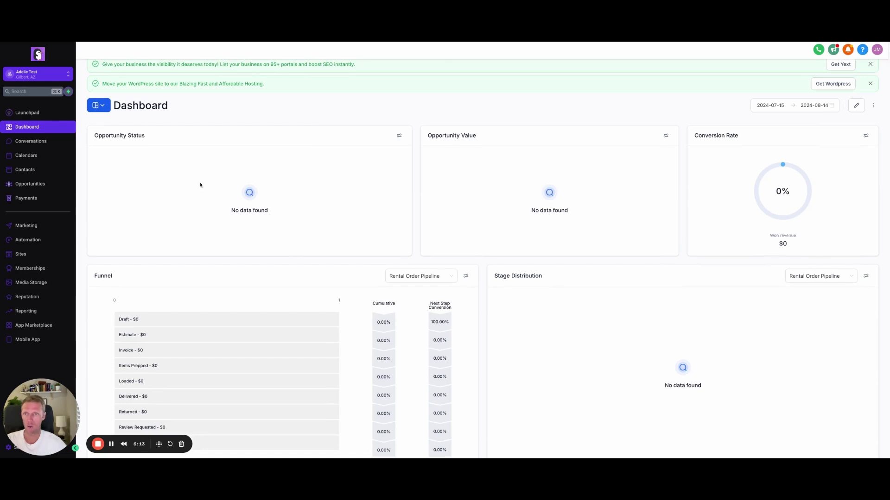
scroll(226, 280, down, 2)
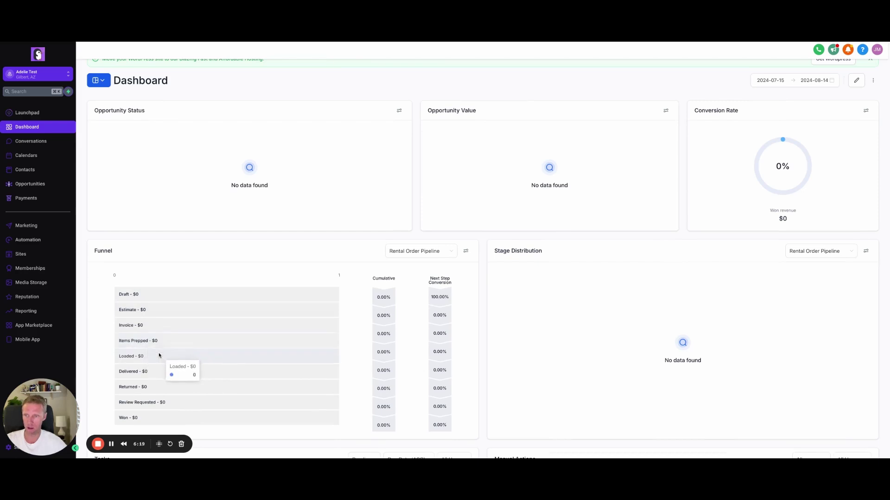
scroll(159, 356, down, 1)
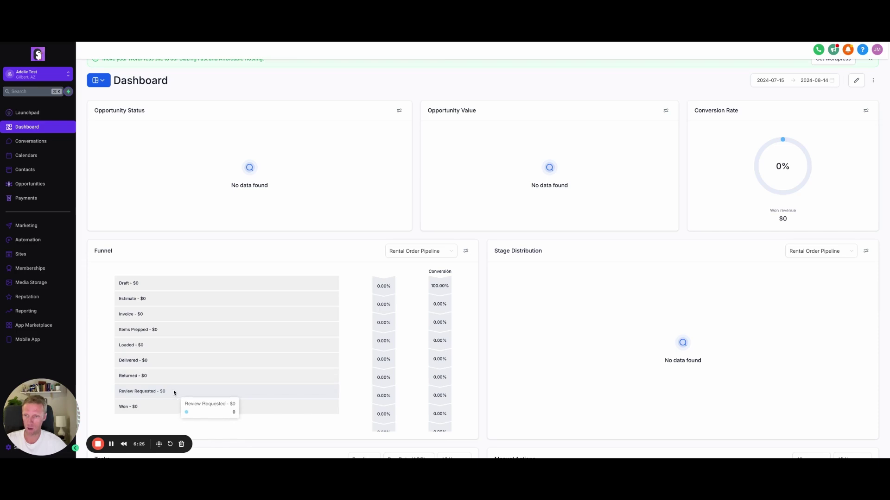
scroll(225, 352, up, 1)
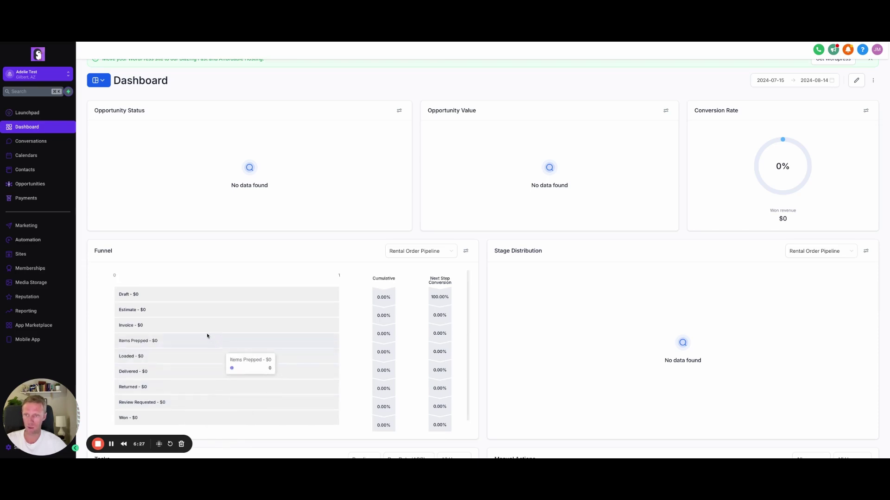
scroll(181, 309, down, 1)
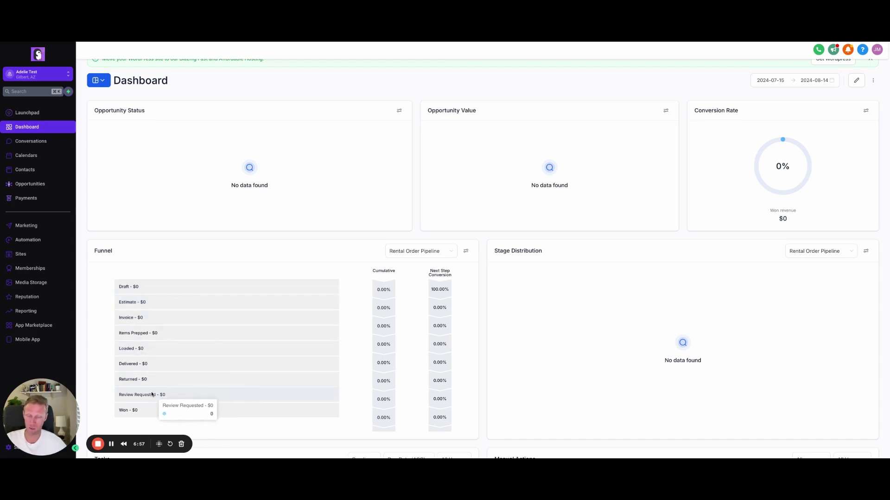
scroll(211, 385, down, 1)
scroll(212, 386, up, 1)
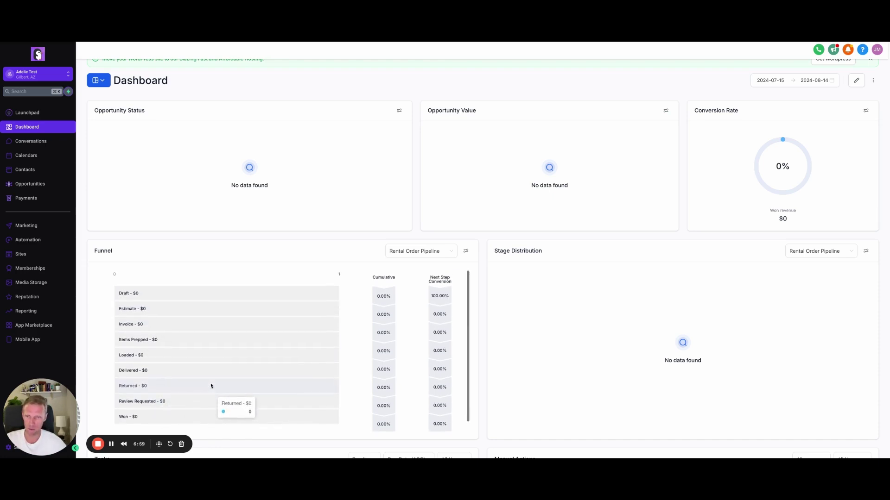
scroll(211, 385, down, 1)
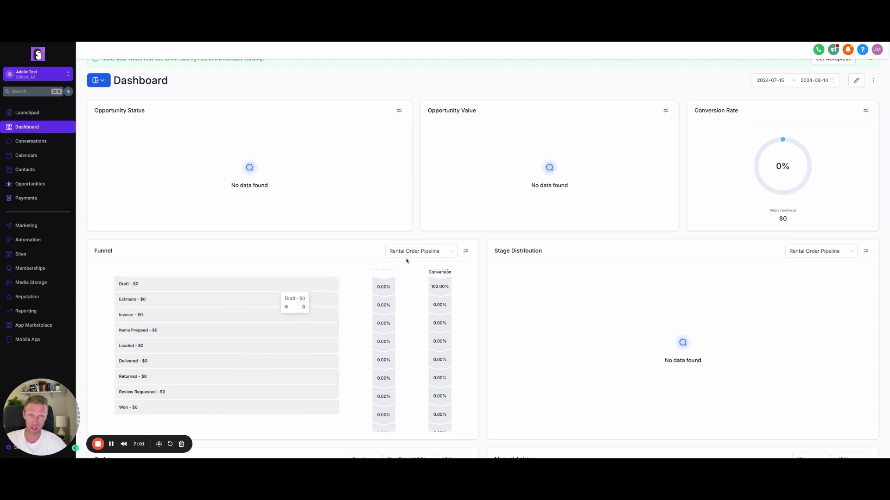
Step: Examine the Dashboard's Stage Distribution, Tasks, Manual Actions and Lead Source Report widgets
scroll(525, 262, down, 1)
scroll(525, 263, down, 2)
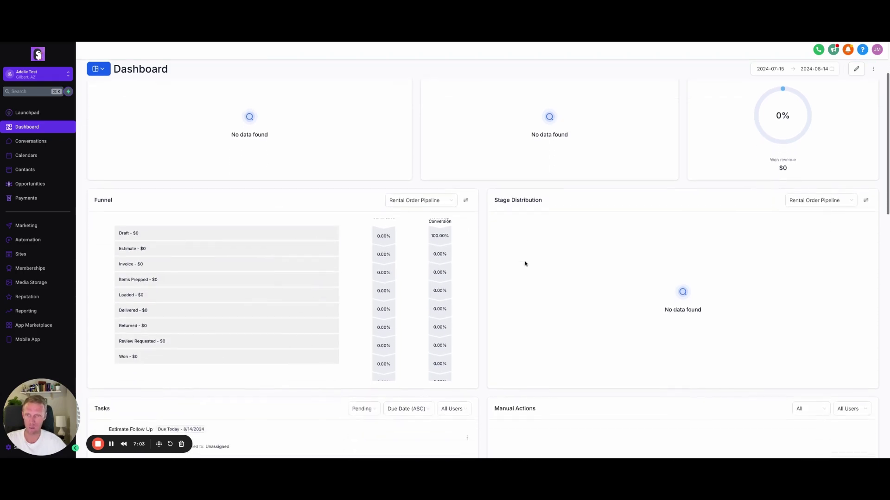
scroll(525, 263, down, 1)
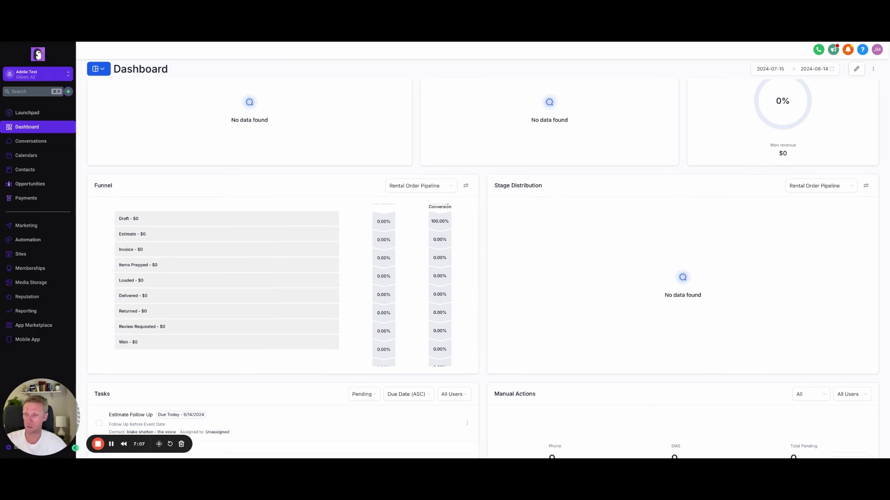
scroll(525, 263, down, 5)
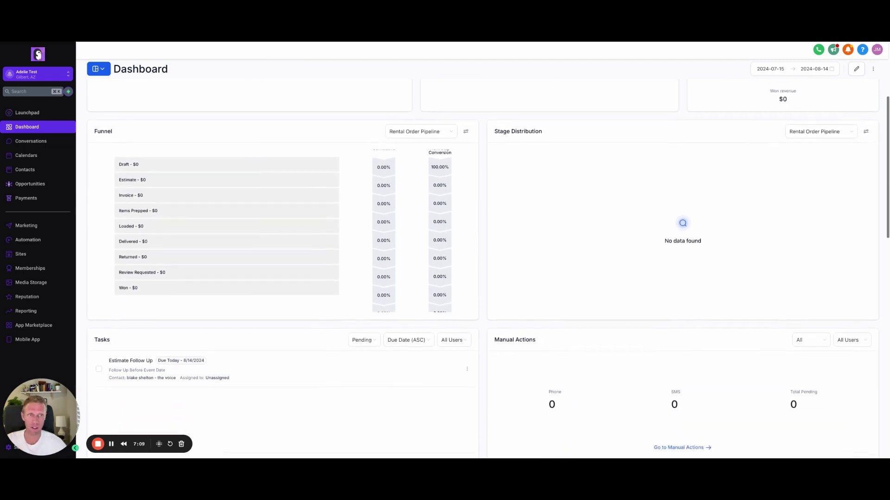
scroll(488, 265, down, 2)
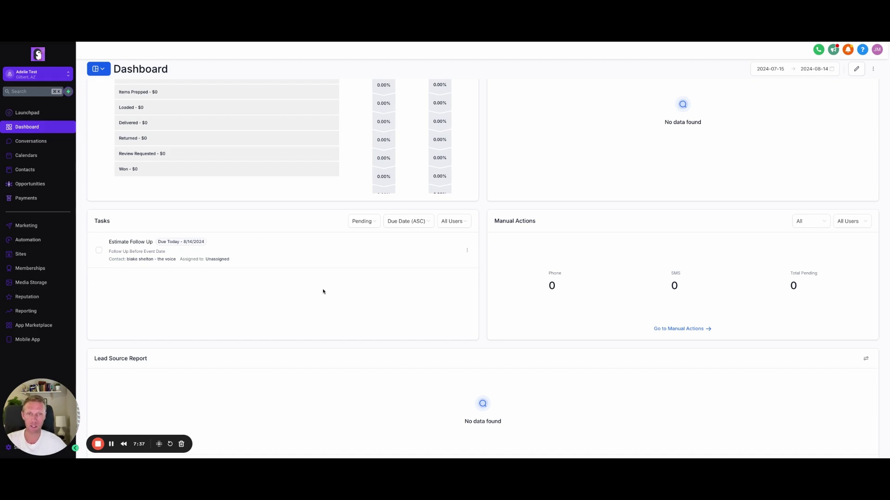
scroll(323, 291, down, 1)
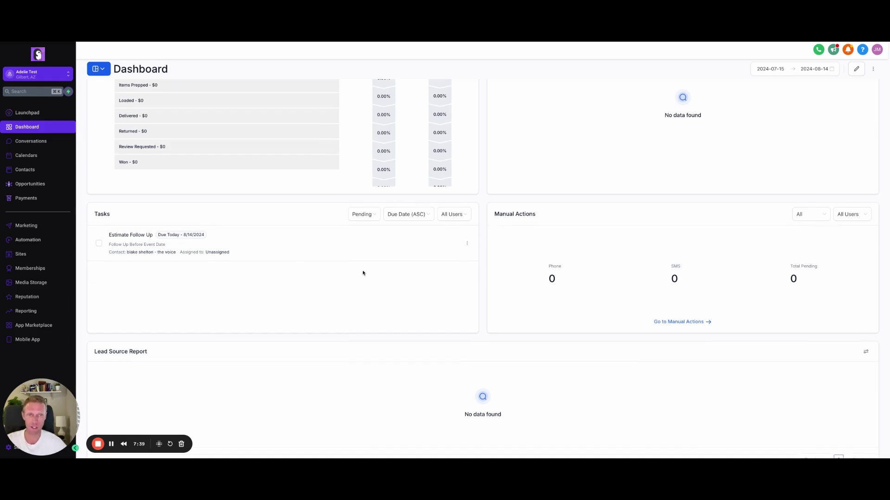
scroll(381, 274, down, 3)
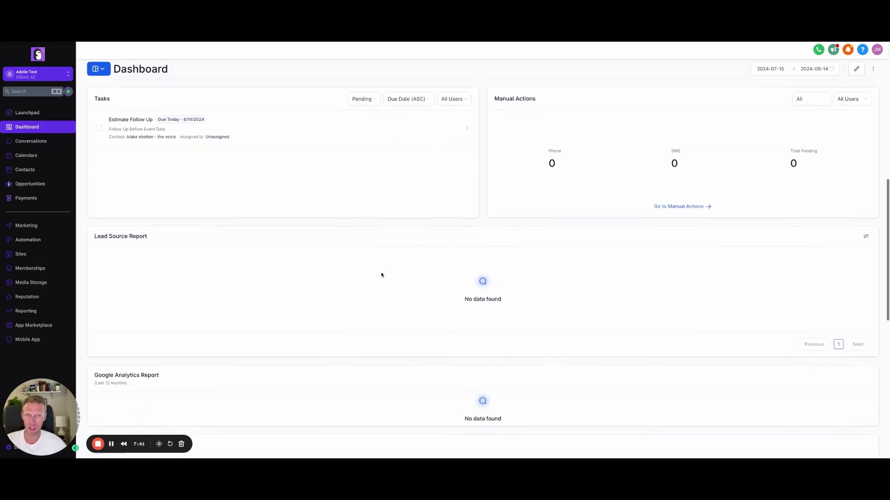
Step: Examine the Dashboard's Lead Source Report and the two Google Analytics Report widgets
scroll(381, 275, down, 2)
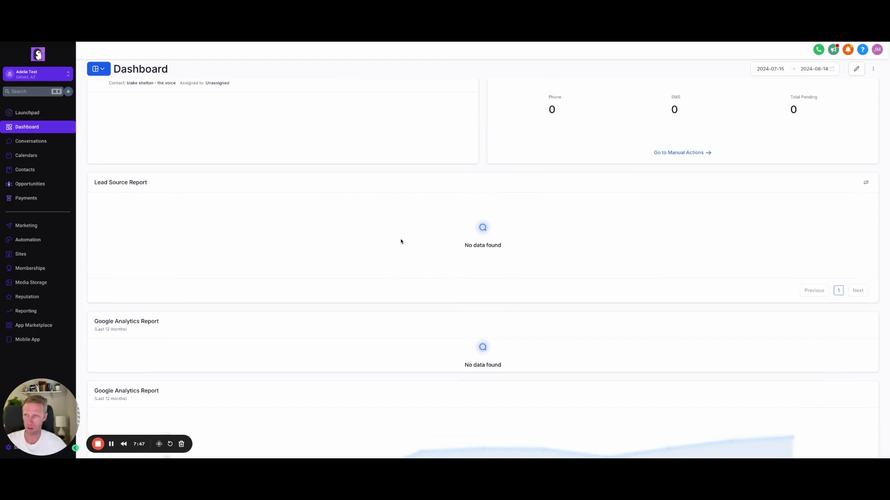
scroll(401, 241, down, 1)
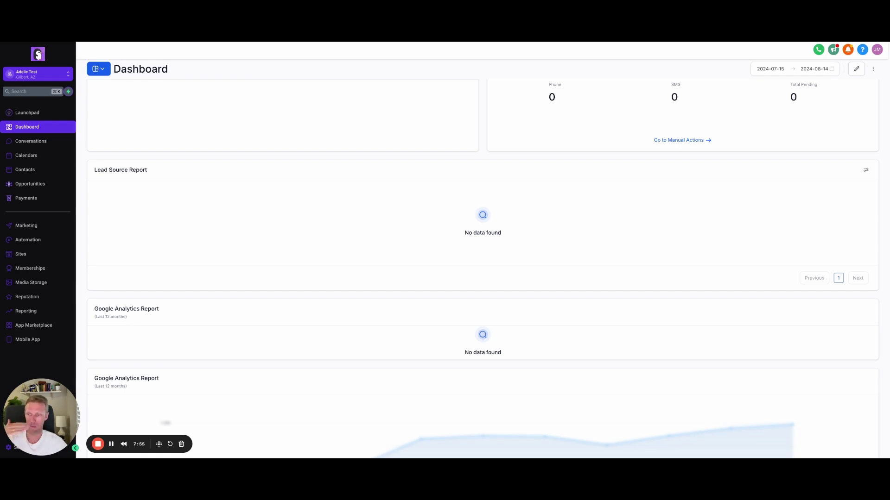
scroll(388, 191, down, 2)
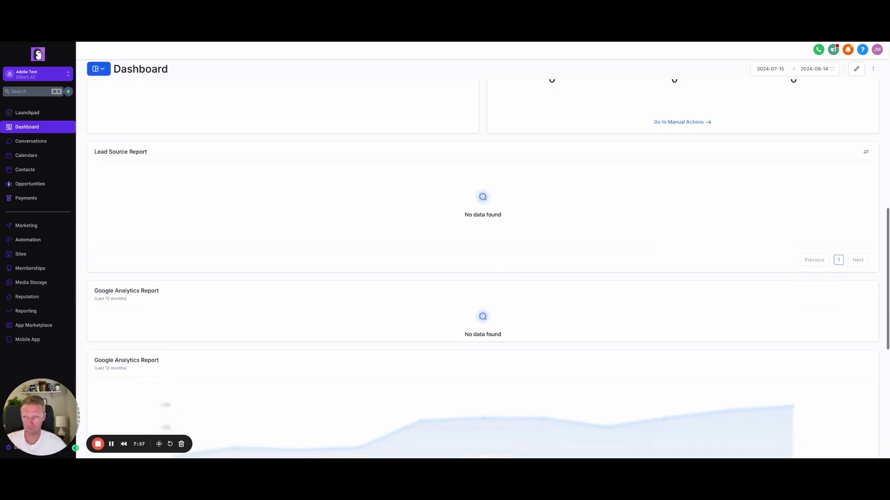
scroll(388, 191, down, 3)
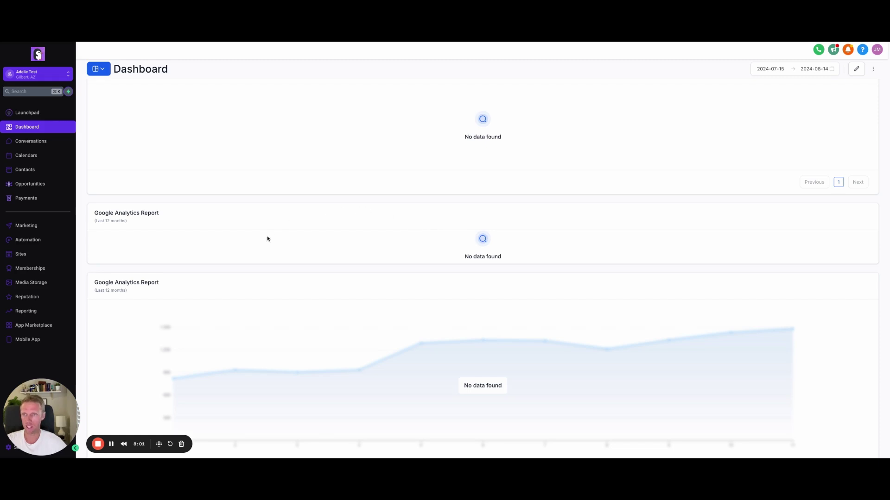
scroll(364, 231, down, 5)
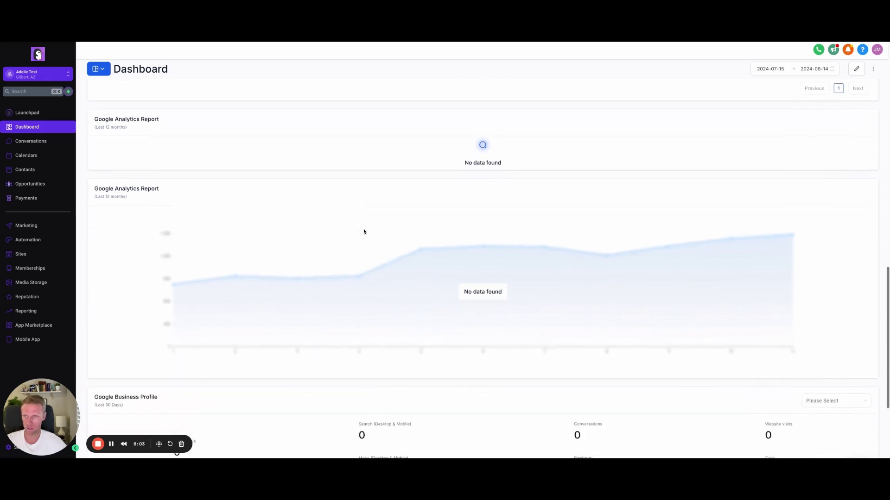
scroll(432, 258, down, 7)
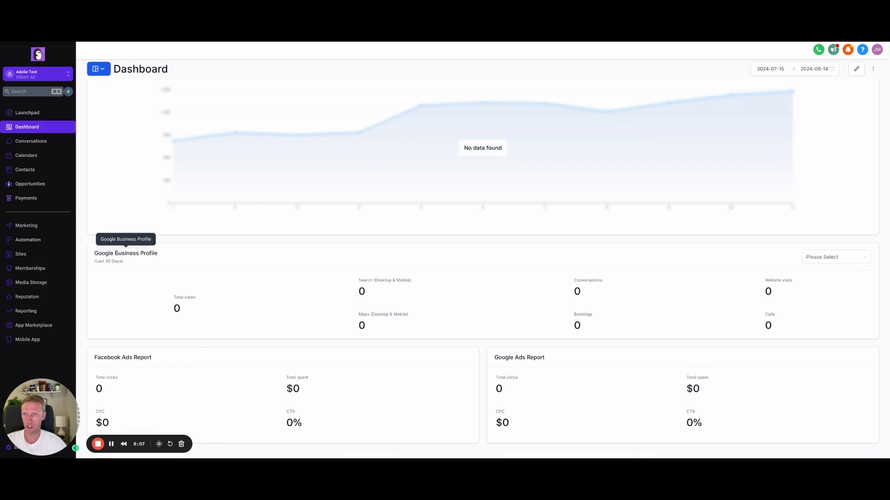
Step: Review the Google Business Profile widget and the Facebook Ads Report on the Dashboard
drag(105, 253, 191, 256)
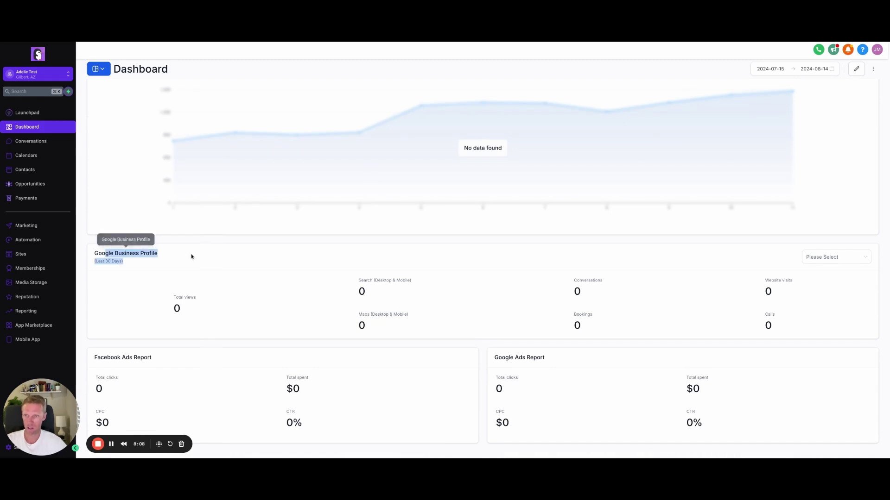
click(208, 274)
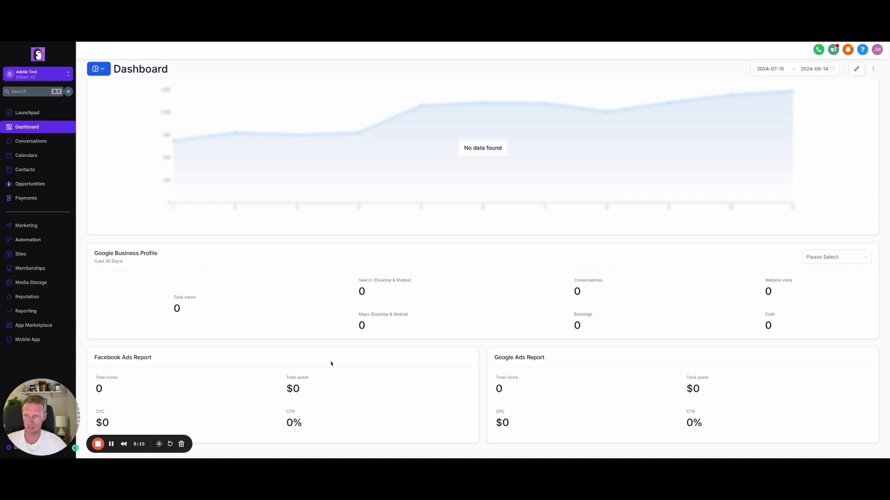
drag(103, 359, 145, 360)
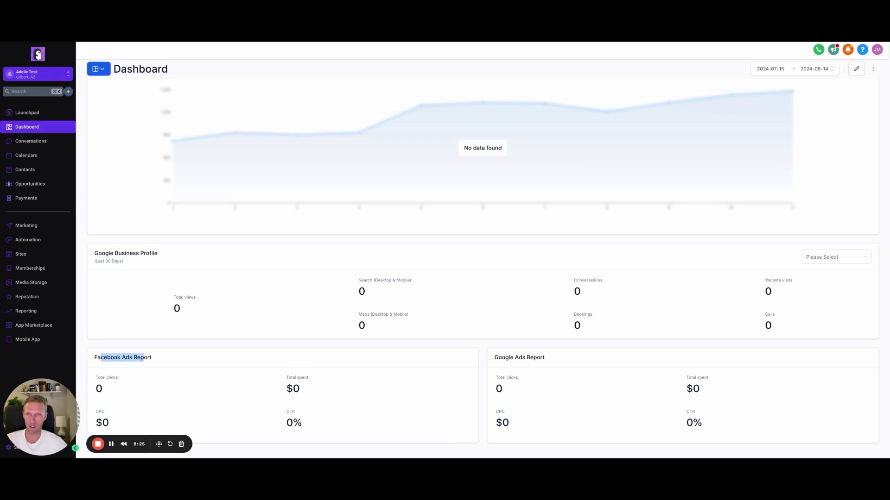
scroll(384, 379, up, 3)
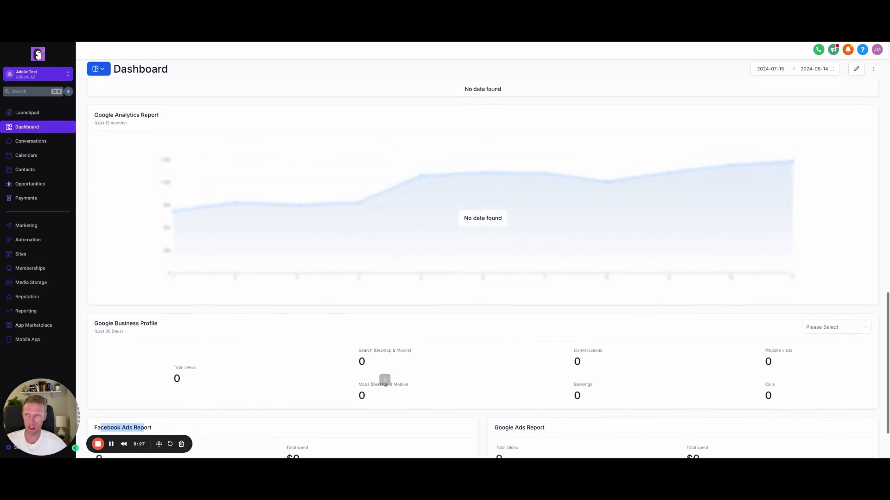
scroll(384, 379, up, 15)
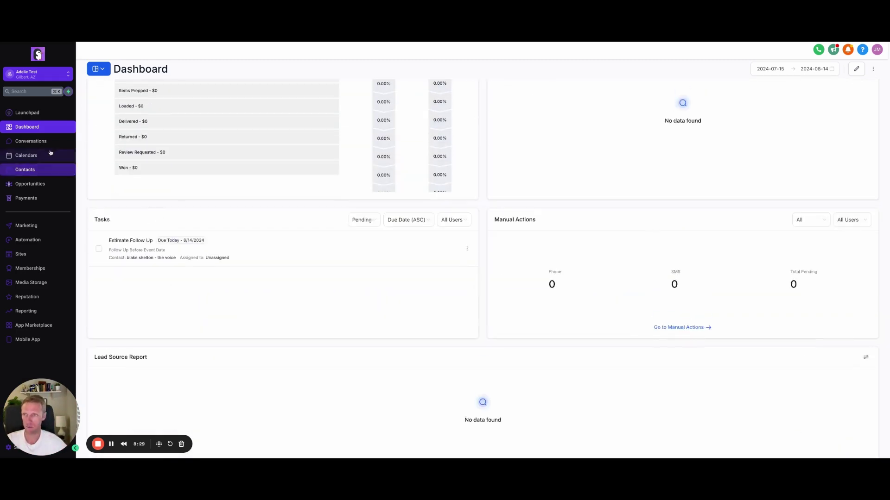
Step: View the Conversations inbox and the Calendars page
click(39, 146)
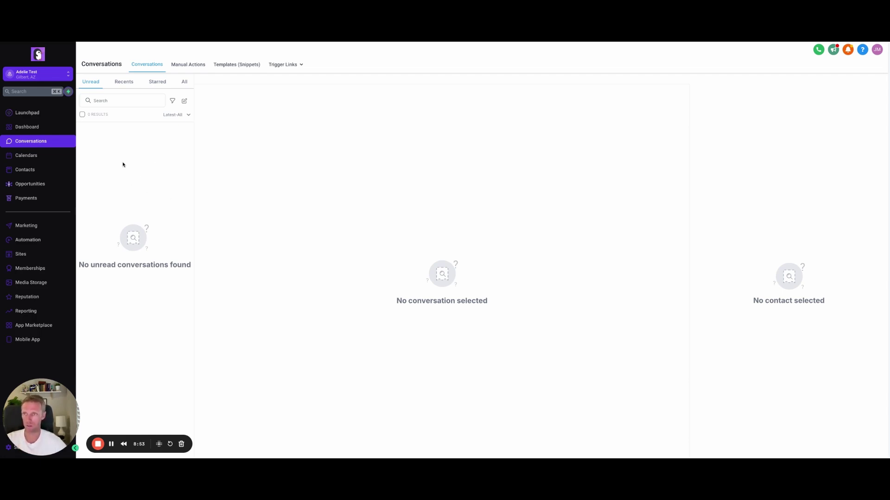
click(59, 156)
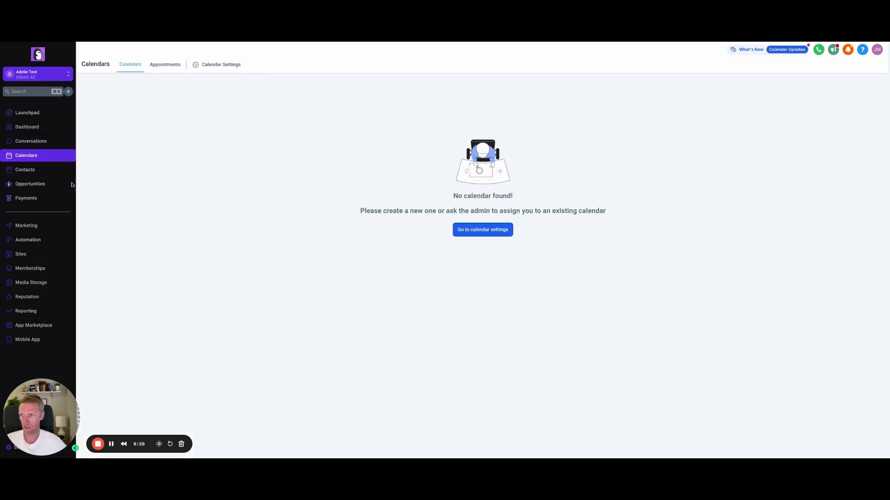
Step: Look through the Contacts list and view the Rental Order Pipeline board in Opportunities
click(31, 172)
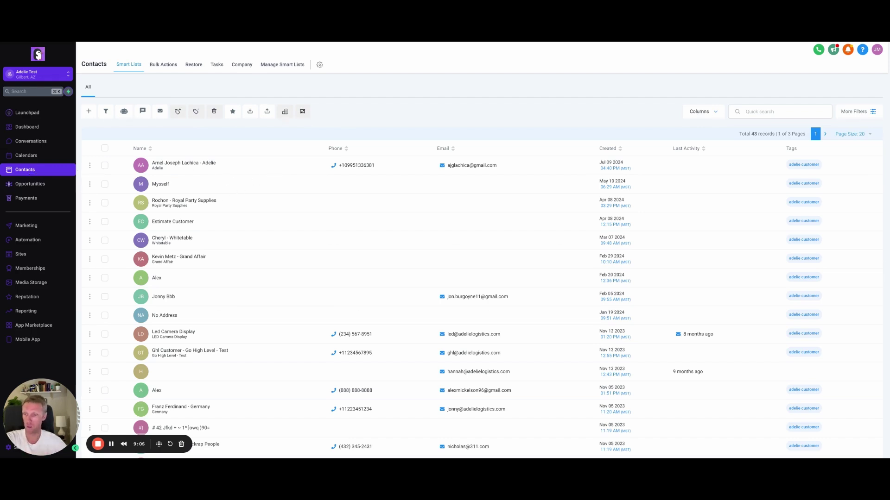
scroll(273, 170, down, 2)
scroll(273, 170, up, 2)
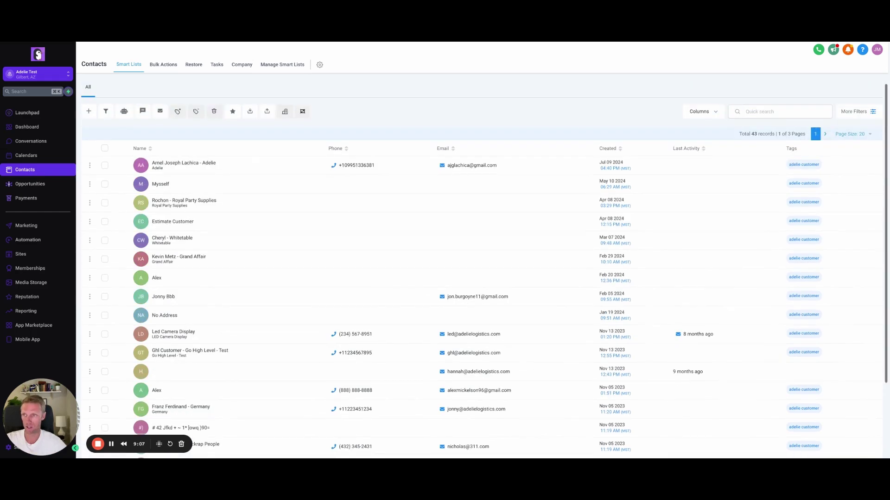
click(42, 186)
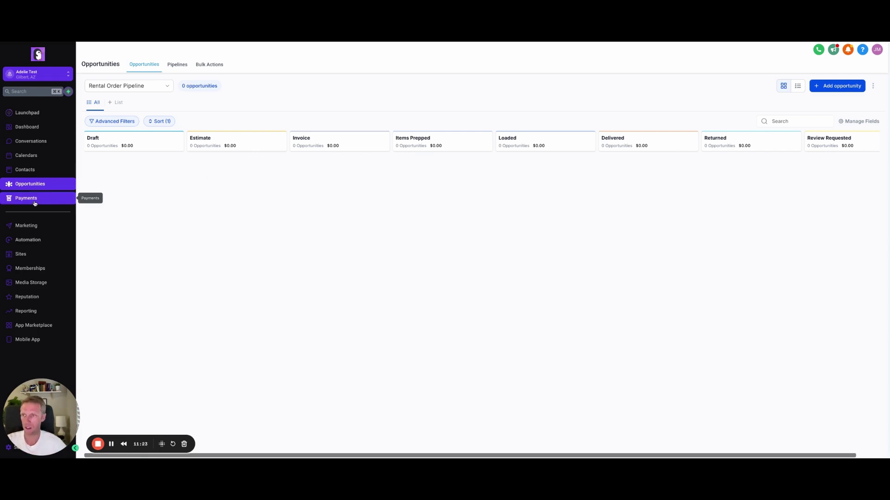
Step: Open Marketing's Social Planner and review its bulk CSV upload, post approval, template and AI content features
click(33, 227)
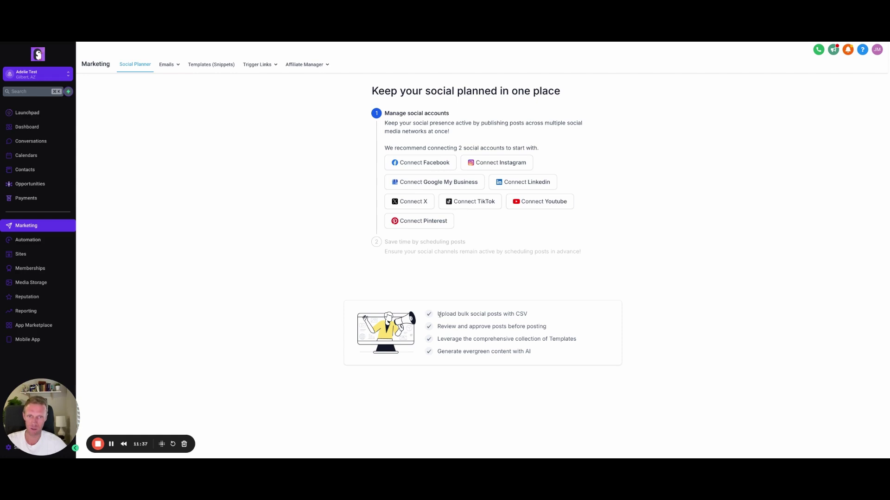
drag(440, 315, 518, 315)
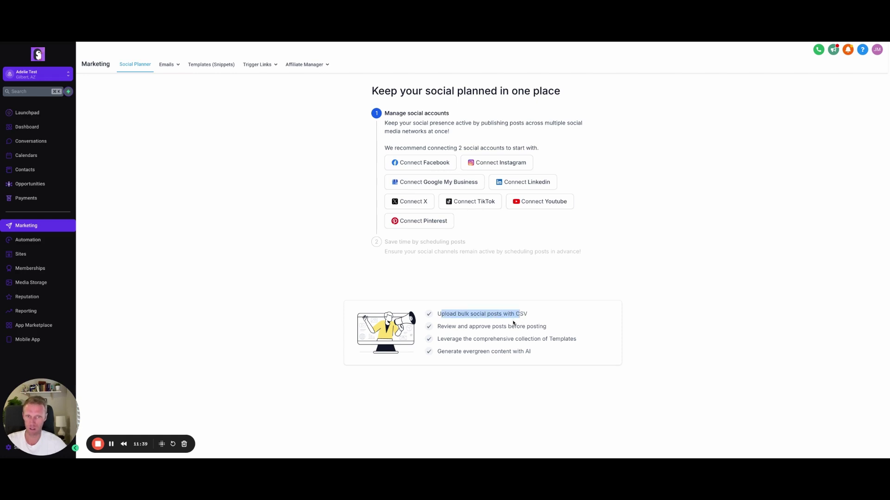
drag(444, 327, 535, 328)
drag(447, 341, 507, 342)
click(539, 343)
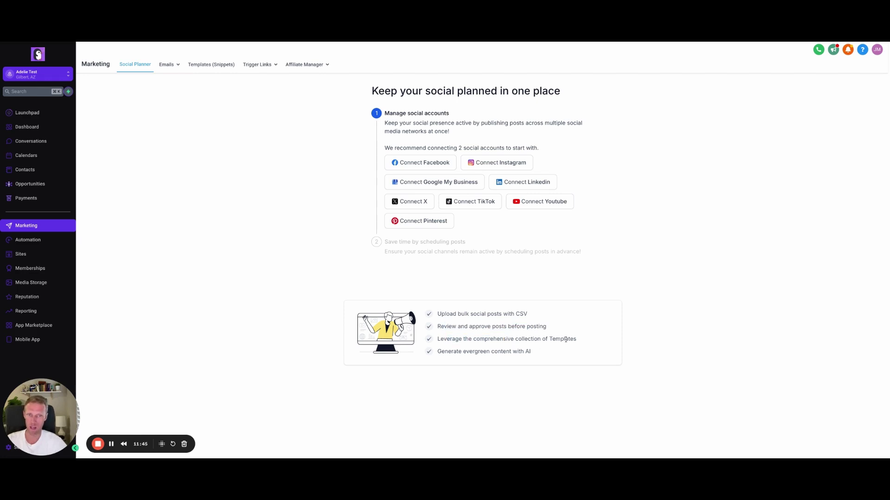
drag(566, 340, 511, 341)
drag(445, 352, 512, 352)
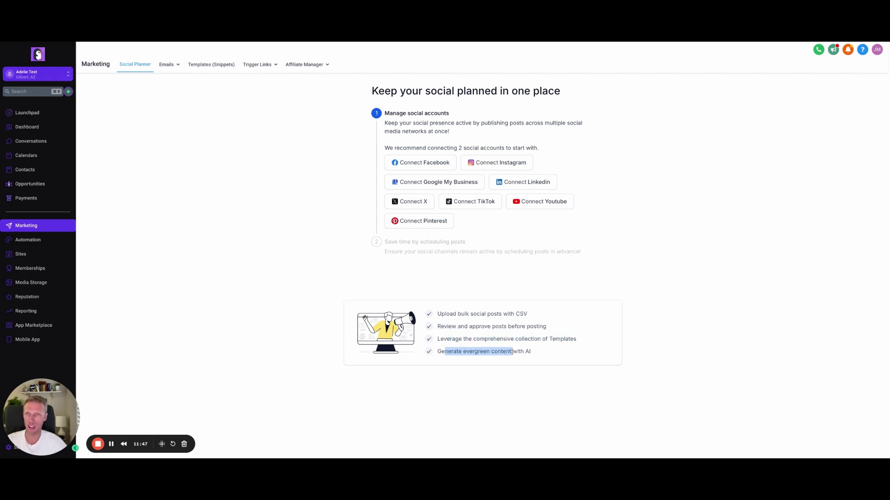
click(276, 332)
Step: Check the email marketing options and read the restroom trailer capacity question in the message template snippets
click(172, 69)
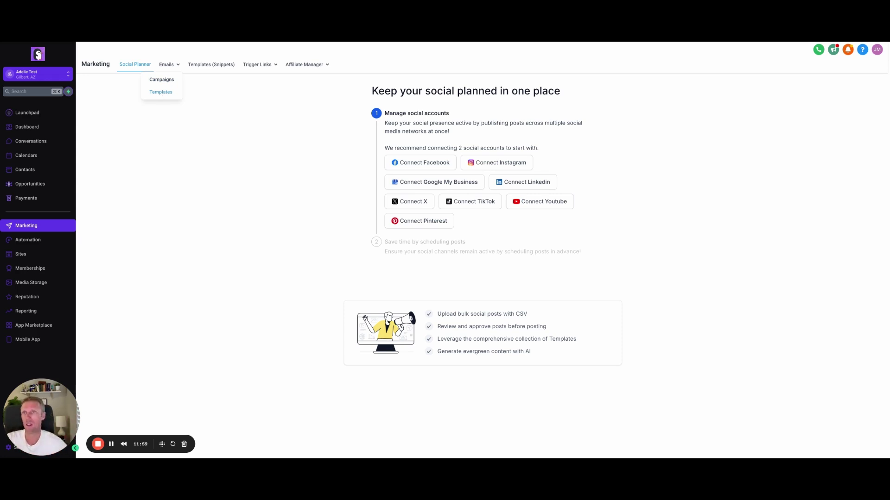
click(212, 66)
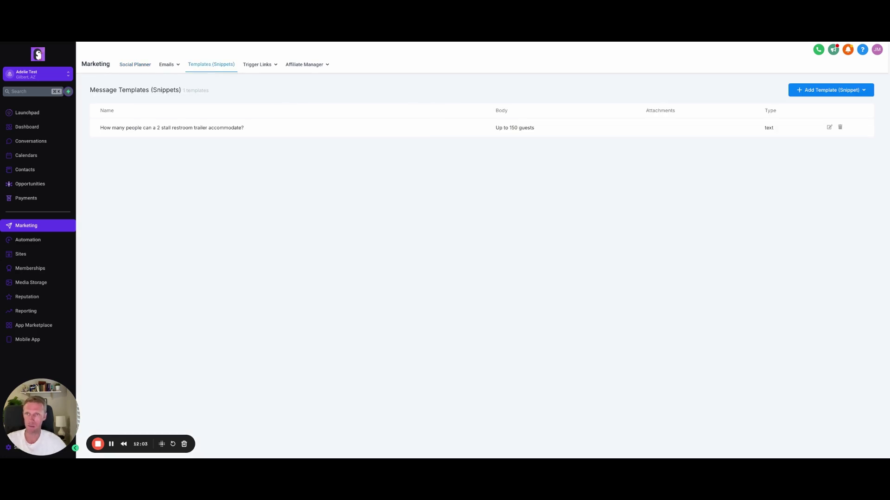
drag(112, 128, 158, 128)
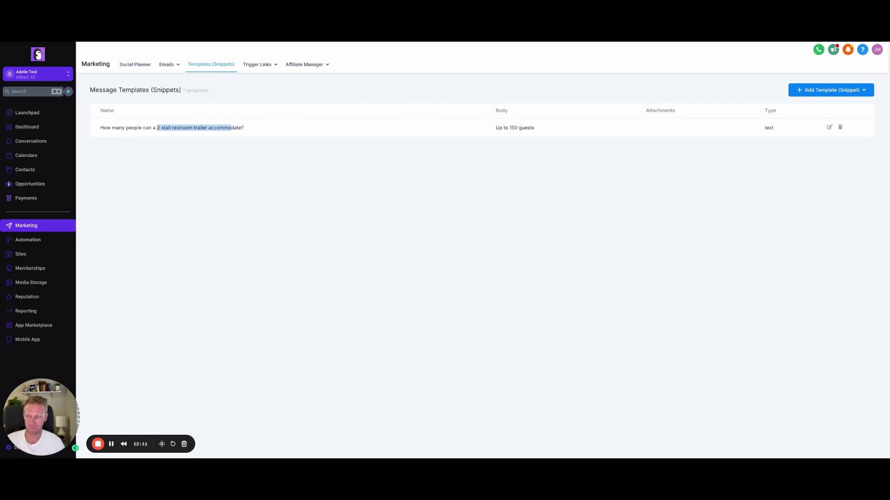
click(113, 129)
drag(237, 128, 141, 129)
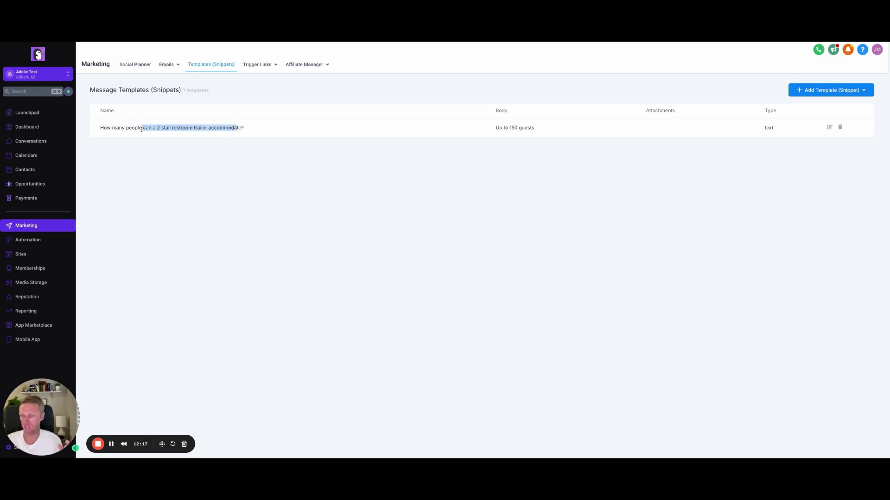
drag(107, 128, 237, 128)
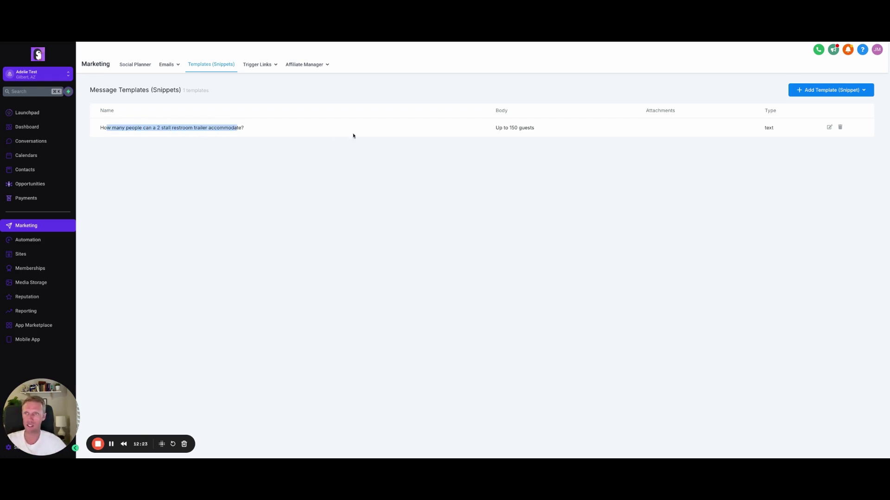
Step: Review the snippet's reply text in the Body column alongside its question
drag(494, 130, 529, 133)
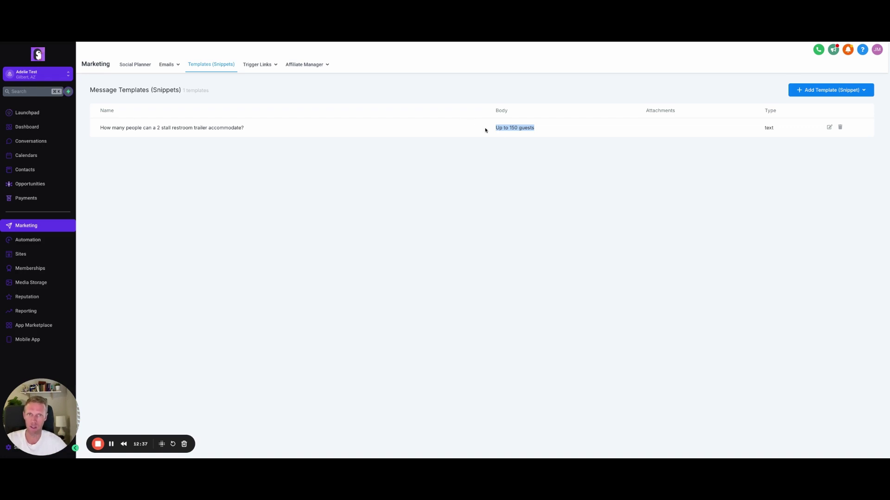
click(531, 132)
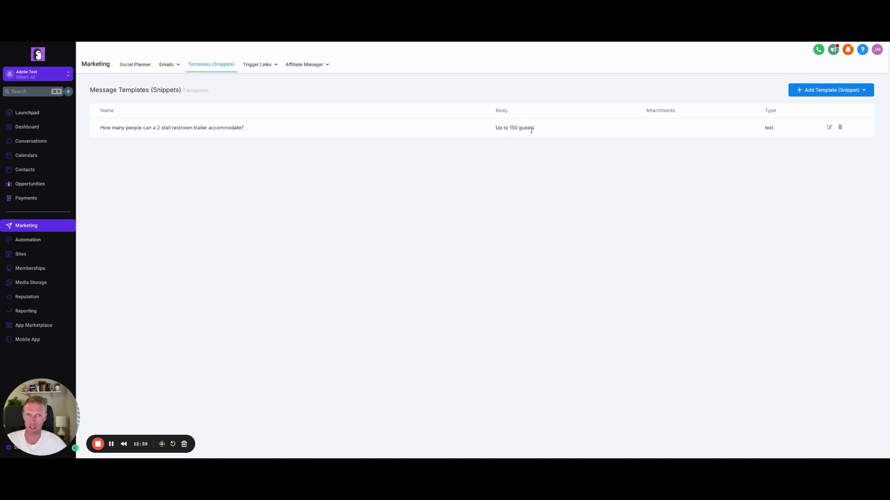
drag(534, 131, 492, 130)
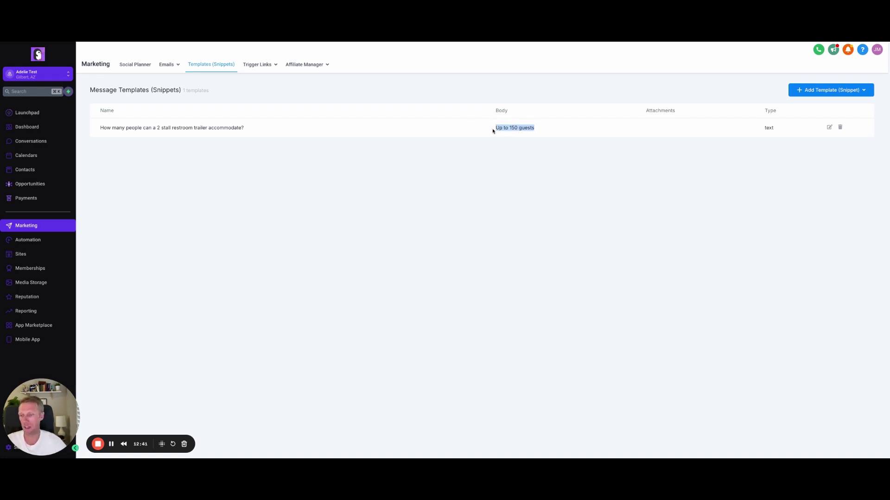
click(479, 142)
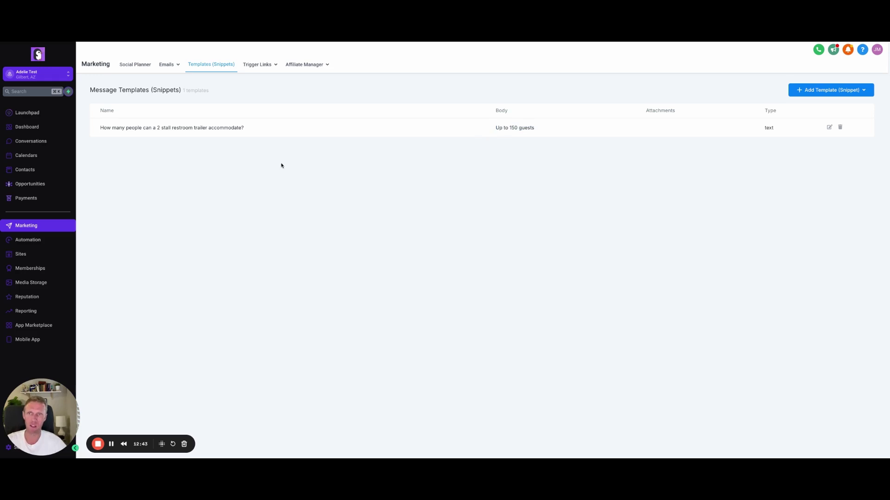
drag(130, 129, 172, 141)
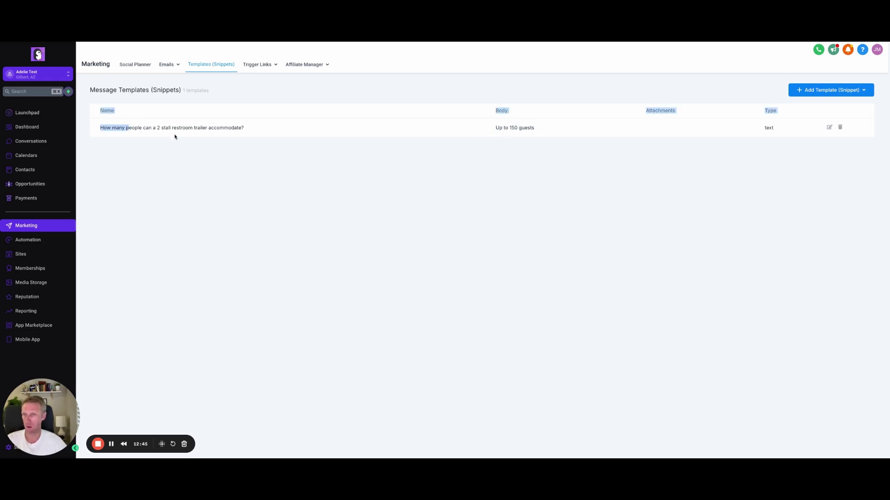
click(181, 130)
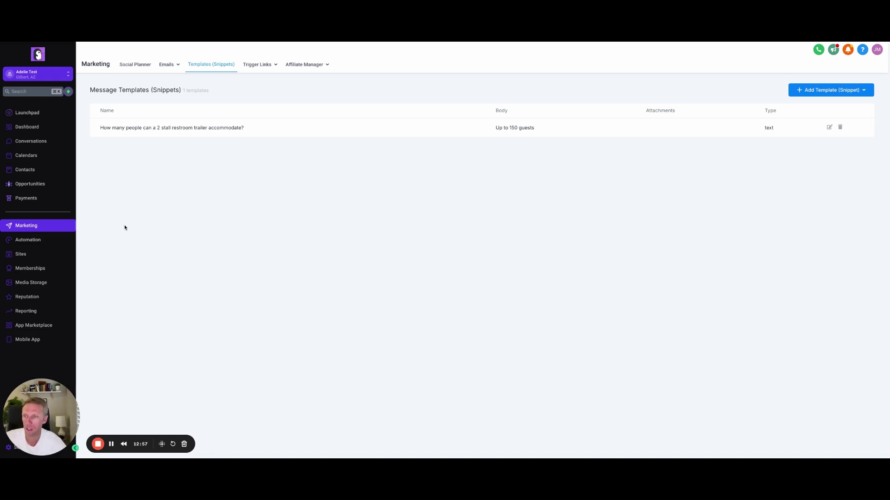
Step: Open the Customer workflow from the Automation workflow list
click(29, 241)
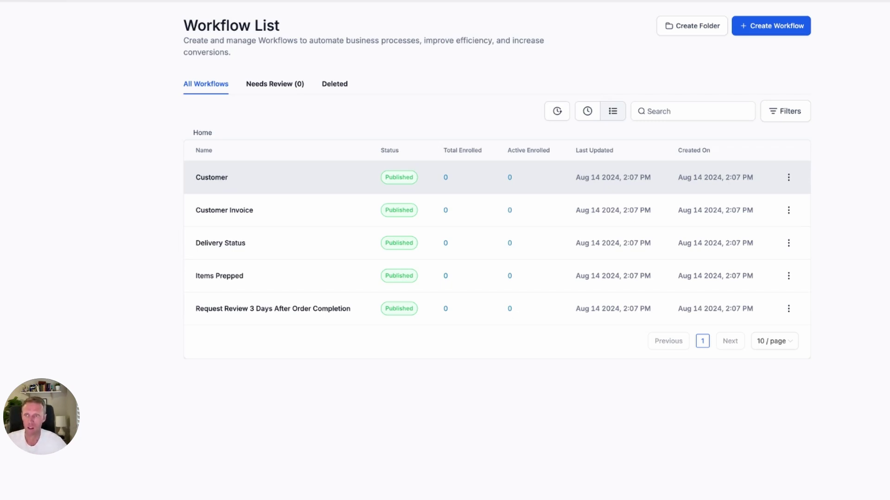
click(211, 178)
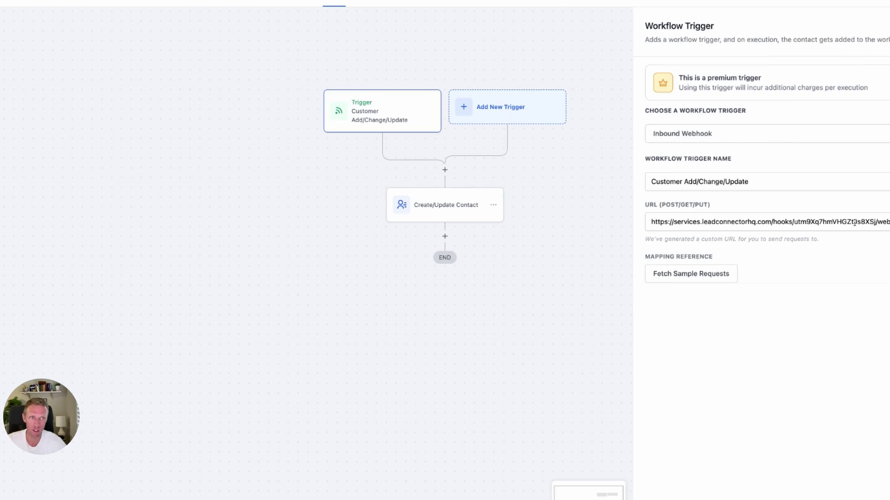
Step: Highlight the inbound webhook URL of the Customer Add/Change/Update trigger and view the Create/Update Contact action's fields
click(765, 221)
drag(889, 222, 707, 227)
triple_click(729, 222)
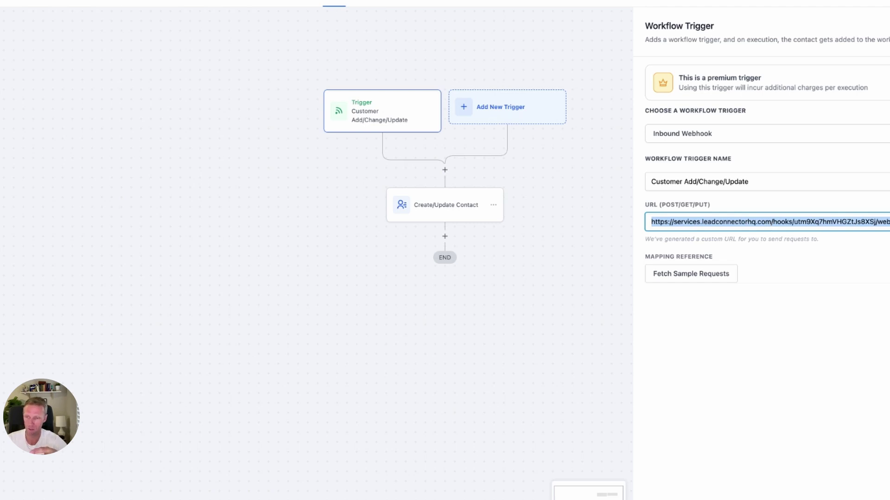
click(464, 205)
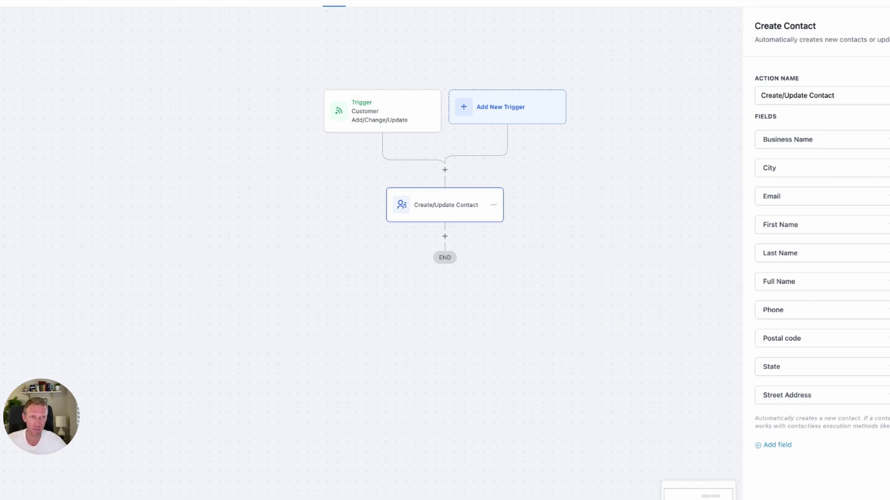
Step: Close the Create Contact action, select the Customer Add/Change/Update trigger's webhook URL again, and return to the workflow list
click(609, 177)
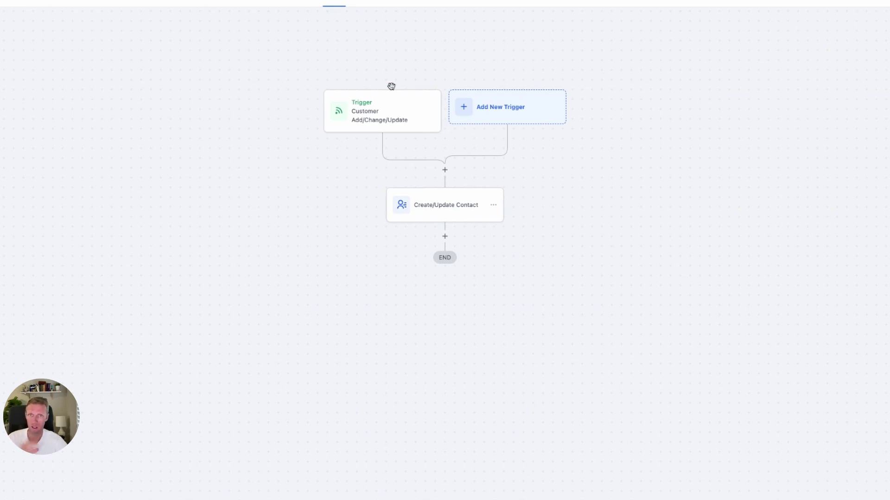
click(402, 116)
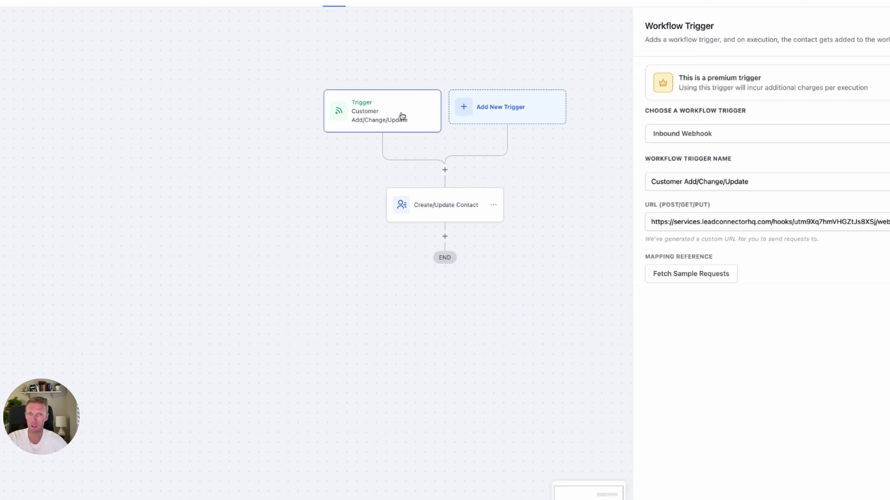
triple_click(767, 222)
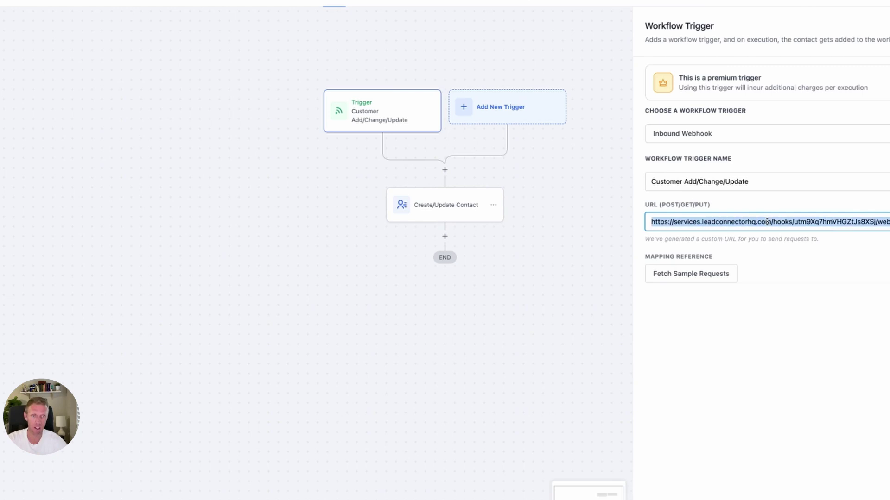
click(568, 207)
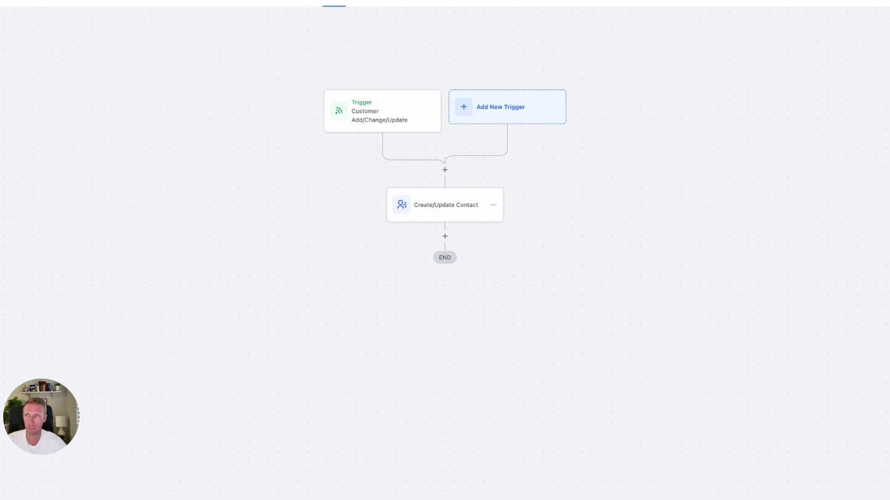
click(107, 1)
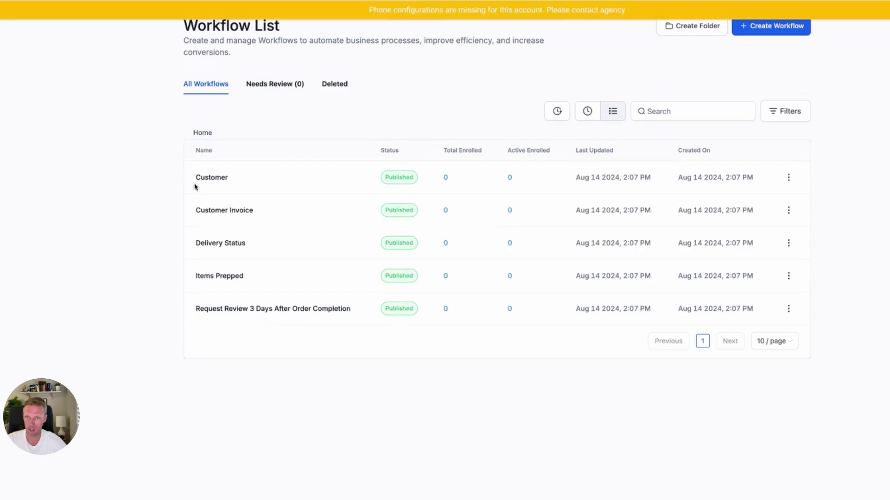
Step: Inspect the Customer Invoice and Items Prepped workflows and their inbound webhook triggers, ending back at the workflow list
click(225, 210)
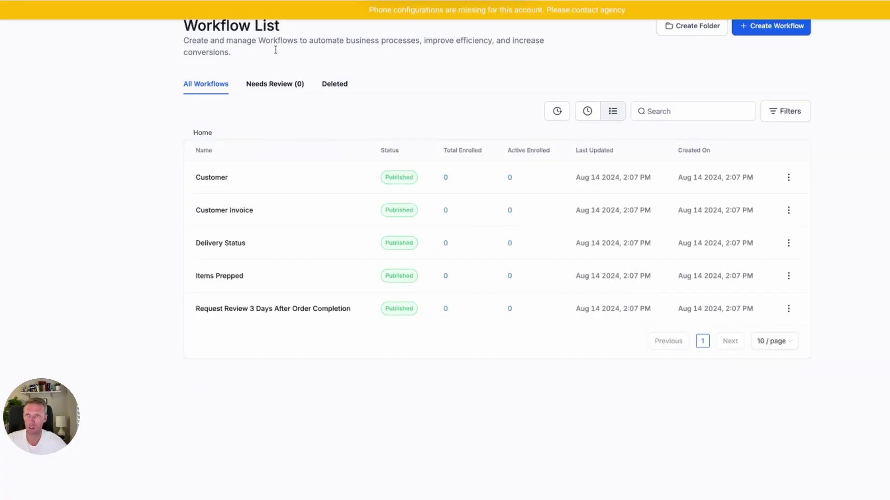
click(221, 243)
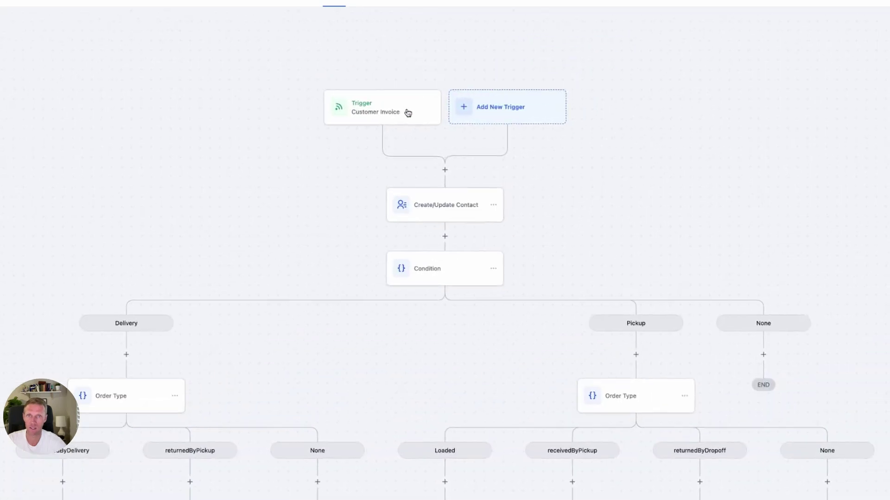
click(408, 113)
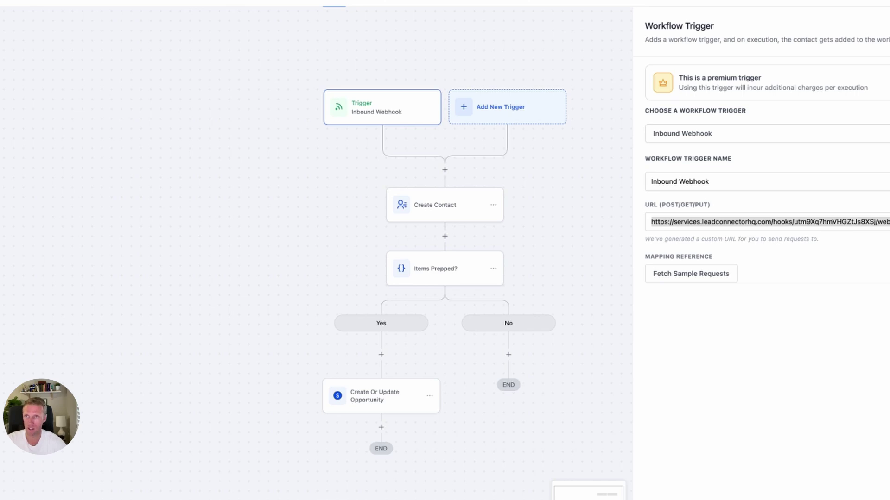
click(204, 86)
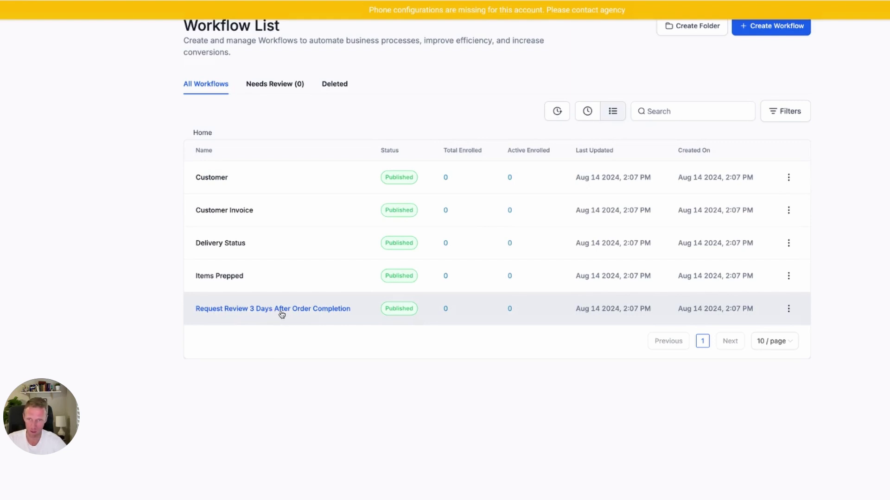
click(1, 149)
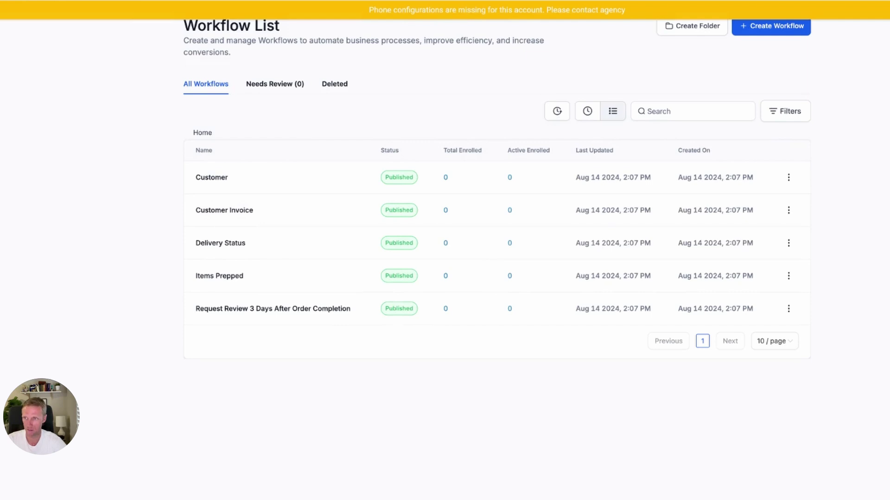
Step: View the Funnels and Websites pages in Sites and look over the Client Portal and Forms options
click(23, 254)
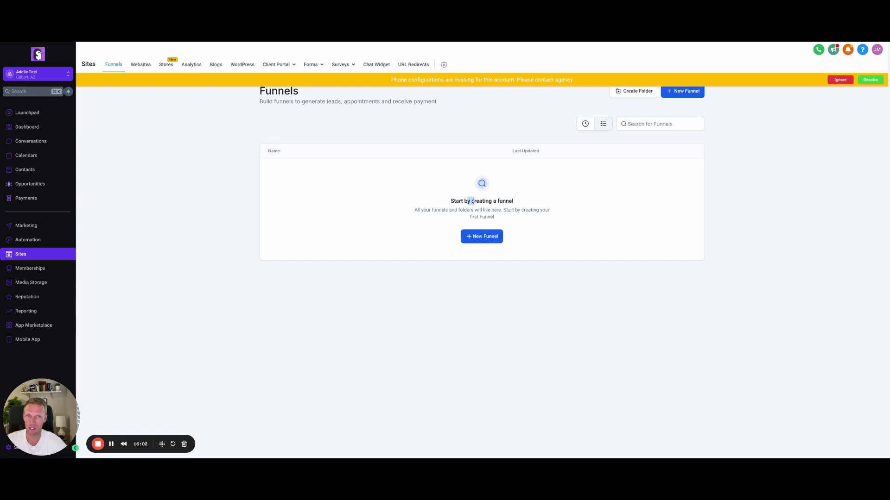
click(145, 68)
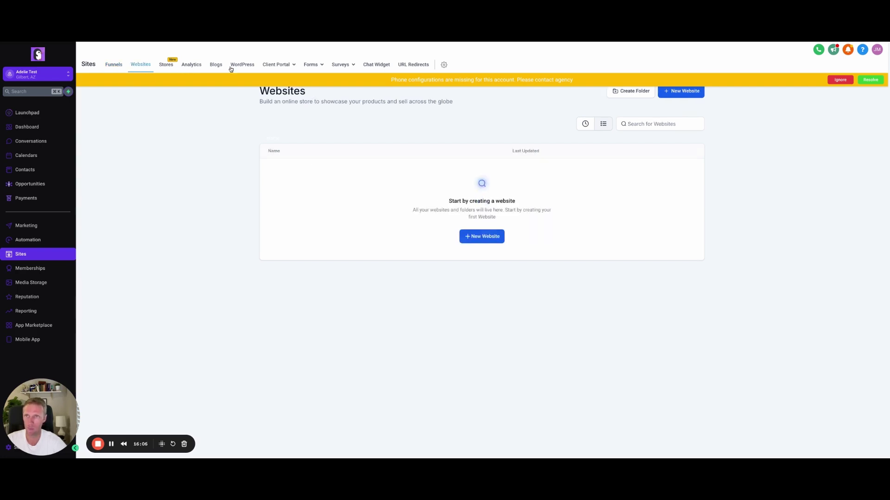
mouse_move(268, 70)
mouse_move(315, 69)
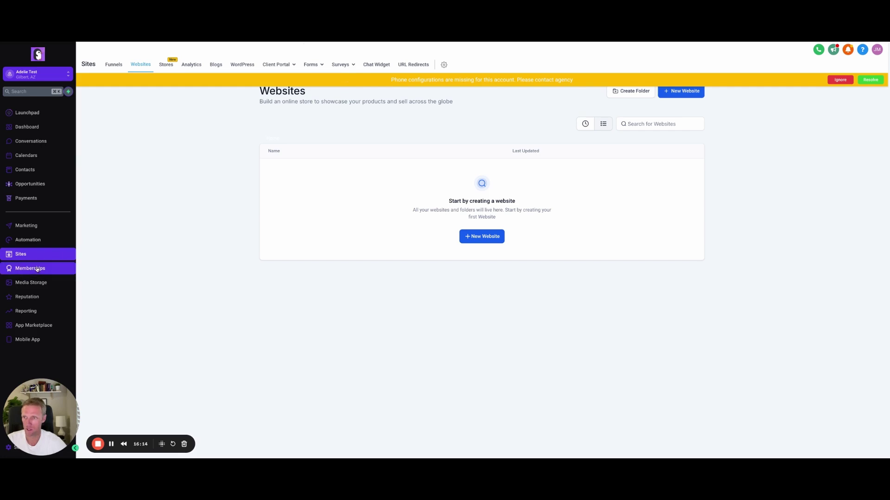
Step: Open Media Storage and accept merging all assets into one place
click(46, 284)
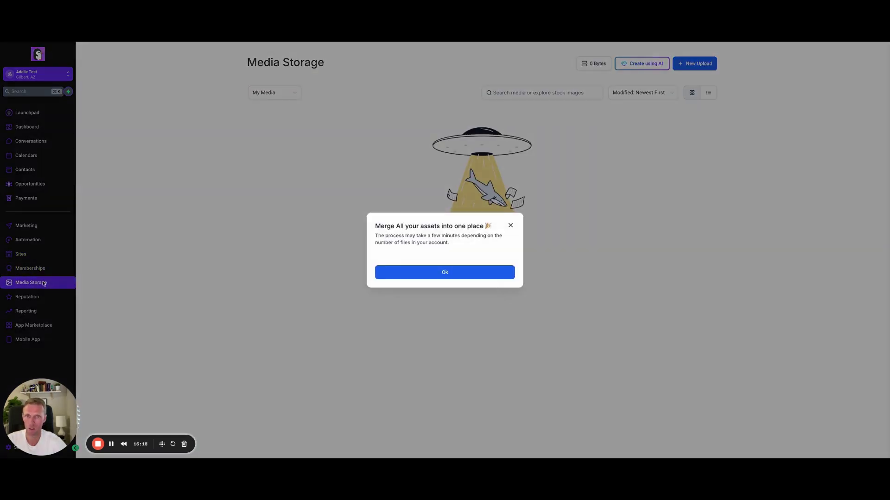
click(443, 274)
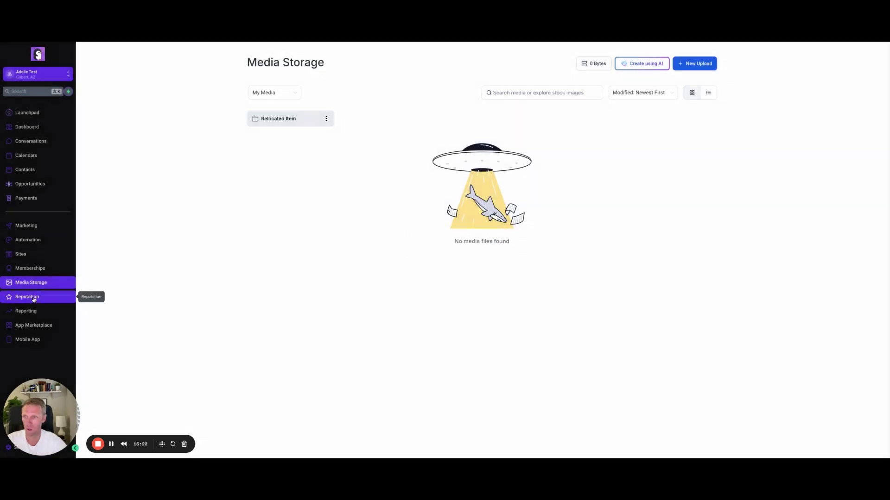
Step: Review the Reputation overview's ratings, Yext listing and invite and review trends, and check the Reviews page
click(33, 300)
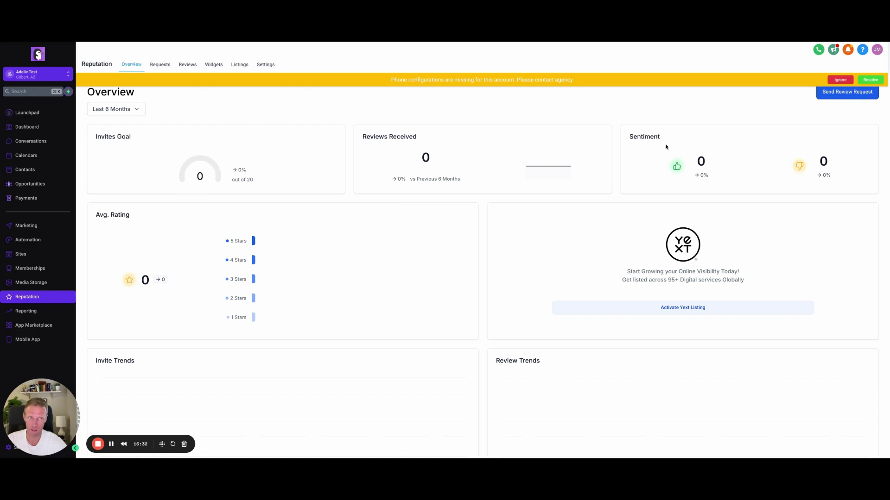
scroll(325, 268, down, 1)
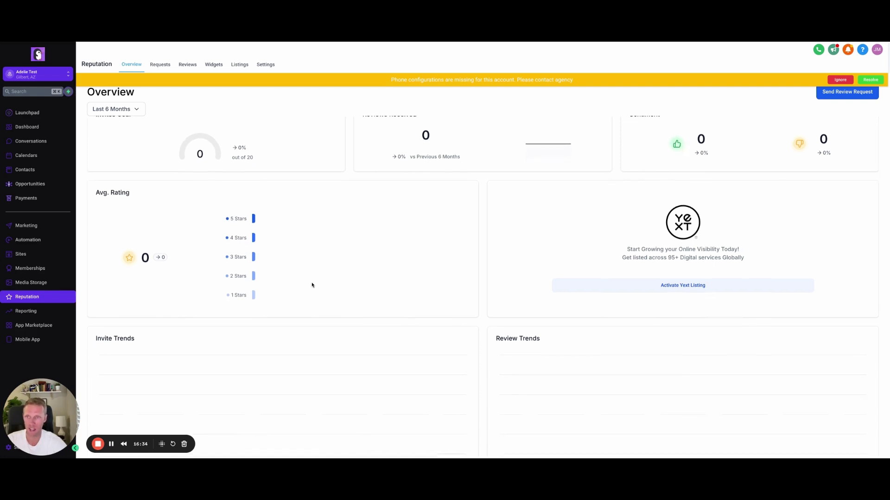
mouse_move(257, 240)
scroll(556, 278, down, 3)
scroll(729, 291, up, 2)
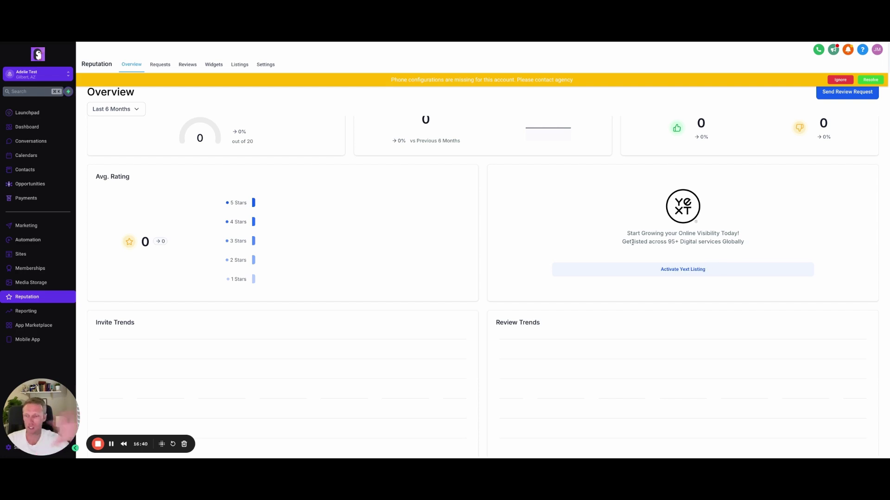
scroll(408, 249, down, 3)
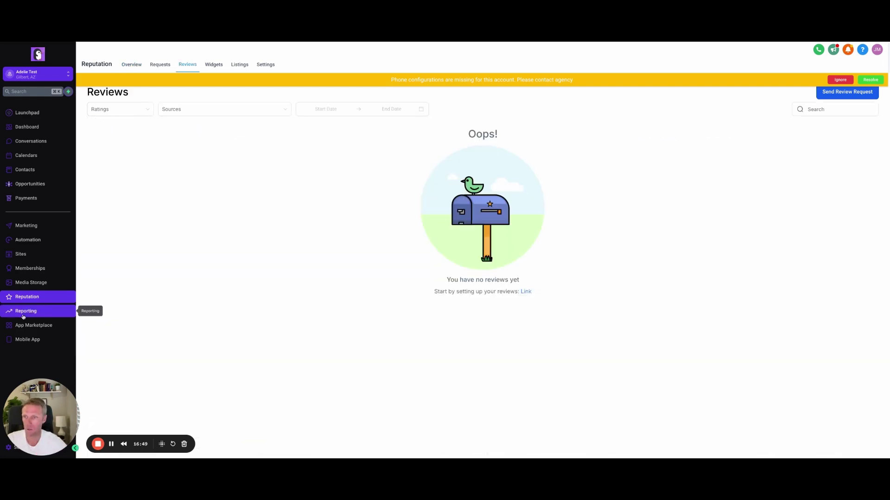
Step: Open Reporting and highlight the Google Ads Report title
click(26, 311)
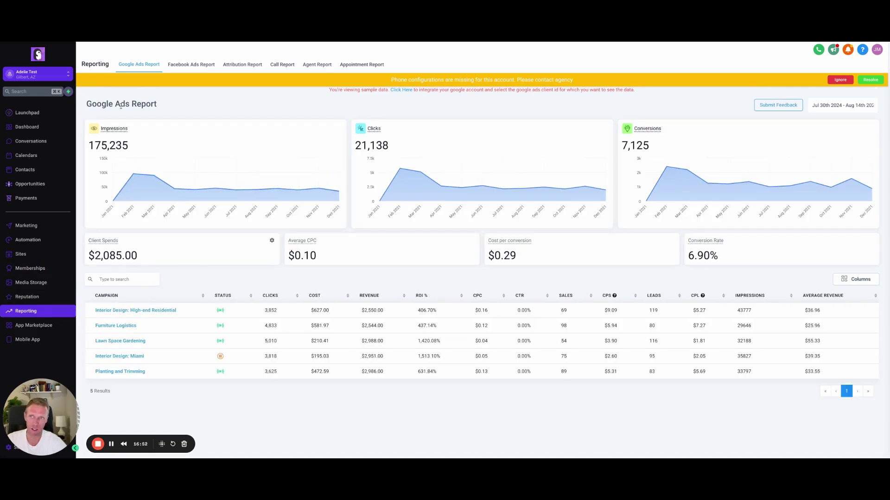
drag(101, 104, 158, 103)
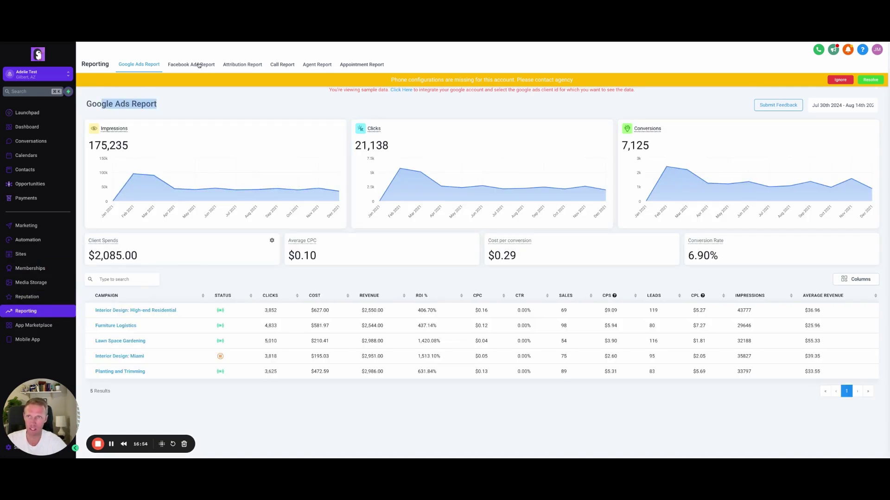